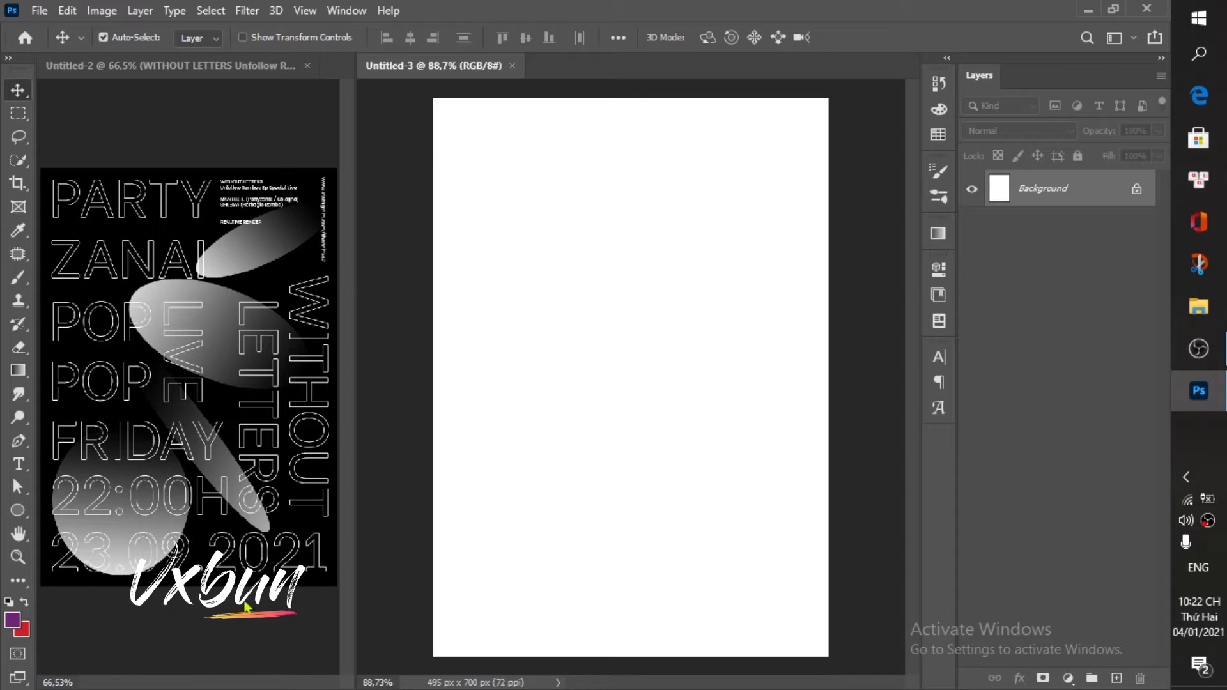
Step: Reset the colours to default, fill the background with black and add a new empty layer
click(10, 603)
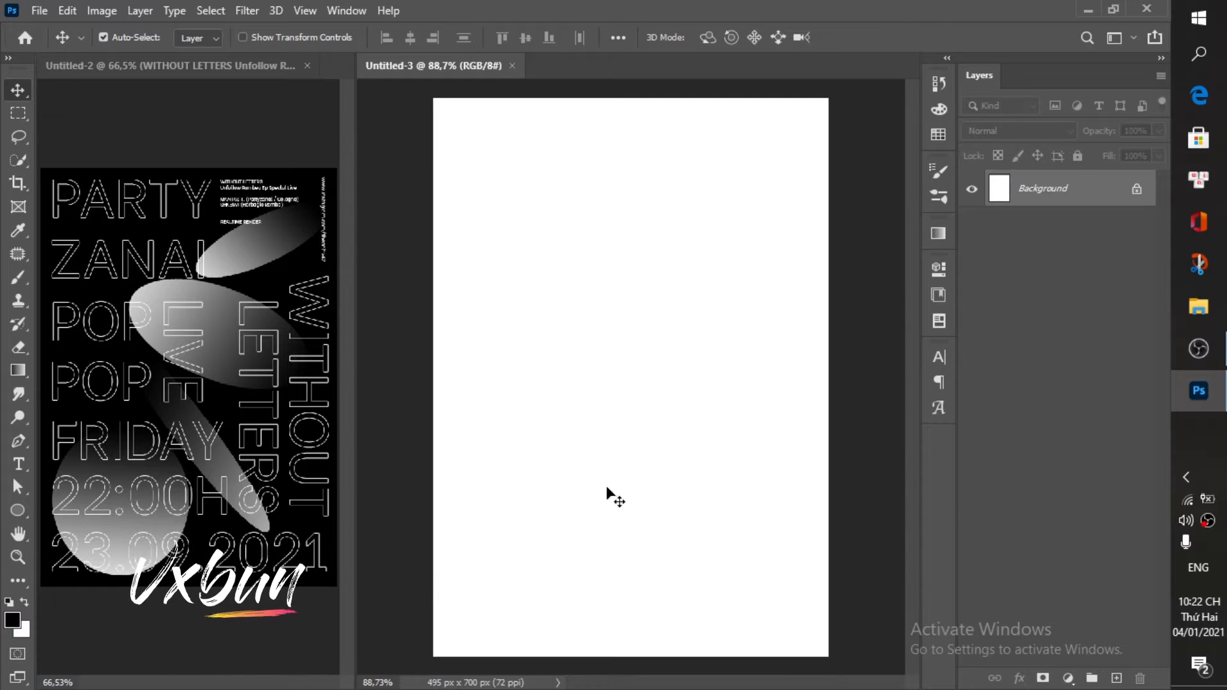
key(alt+BackSpace)
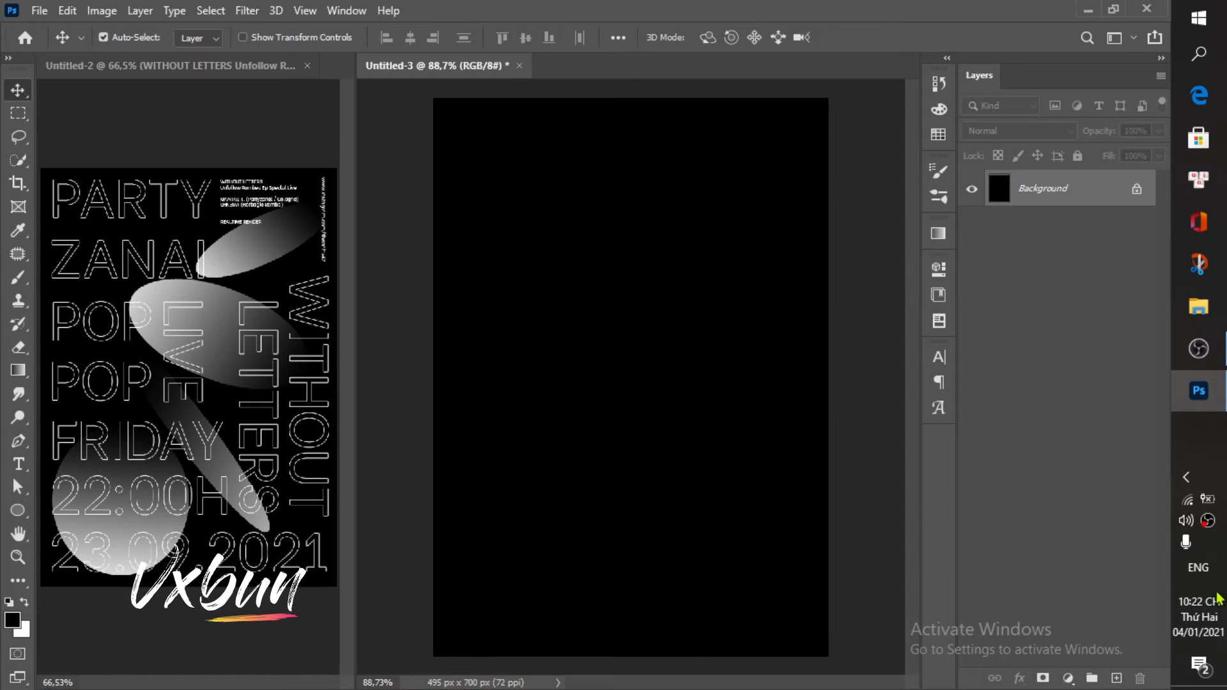
key(ctrl+shift+alt+n)
Step: Draw a white ellipse shape of about 209 × 237 px and place it in the canvas's lower-left corner
click(16, 511)
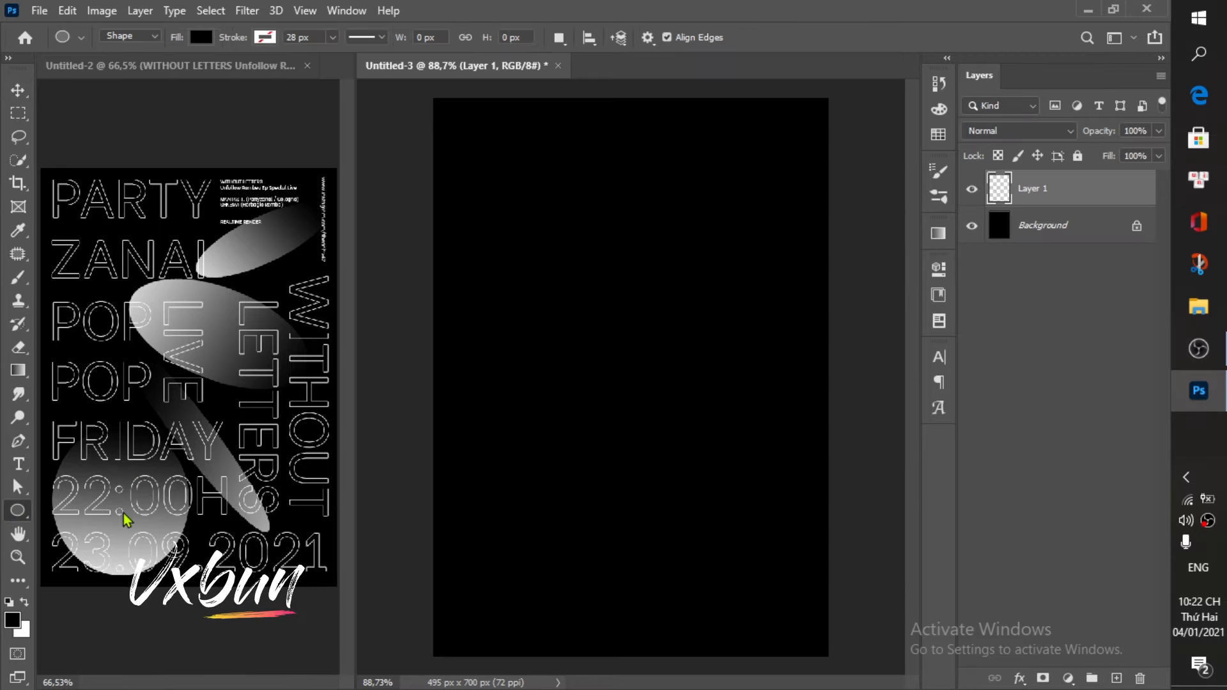
key(x)
drag(510, 539, 675, 353)
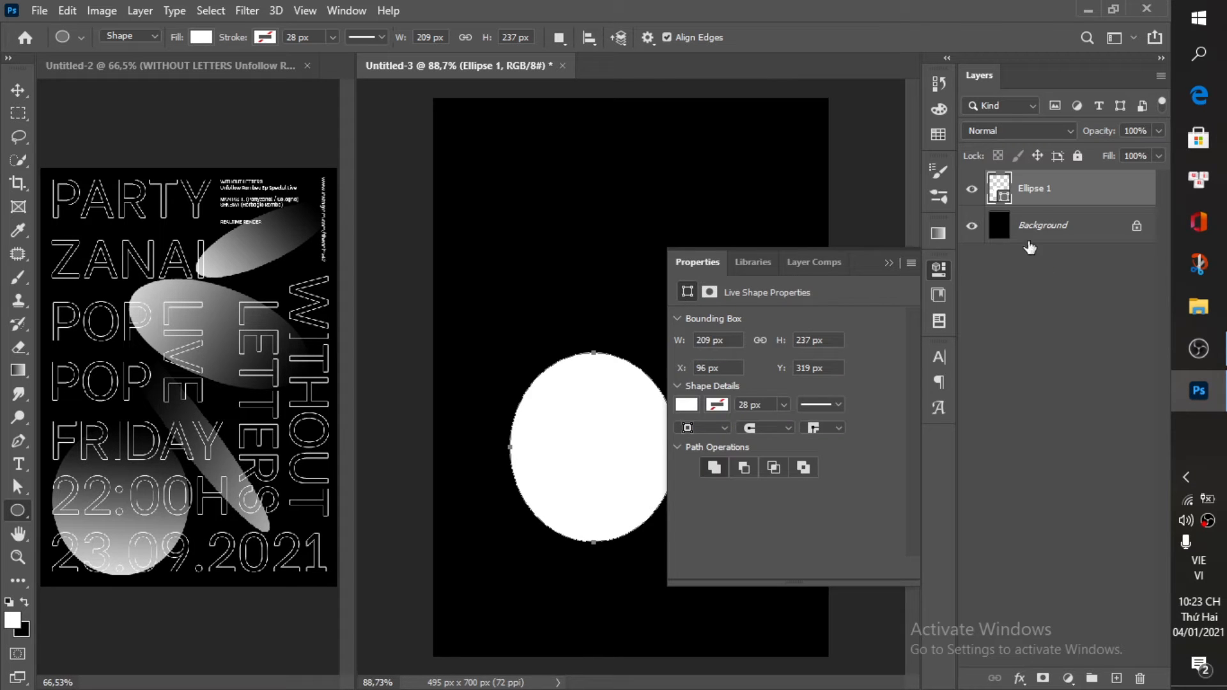
click(947, 270)
key(v)
drag(615, 432, 556, 538)
Step: Change the ellipse shape's fill colour to black
click(937, 321)
click(938, 321)
click(937, 296)
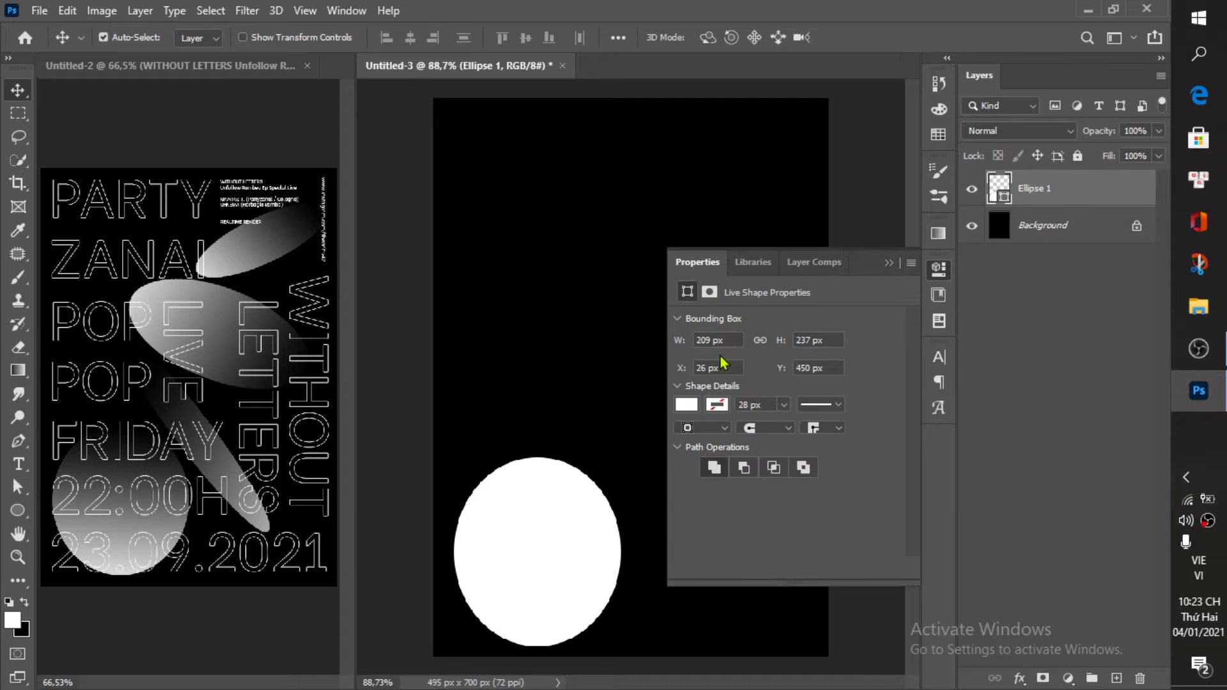
click(693, 402)
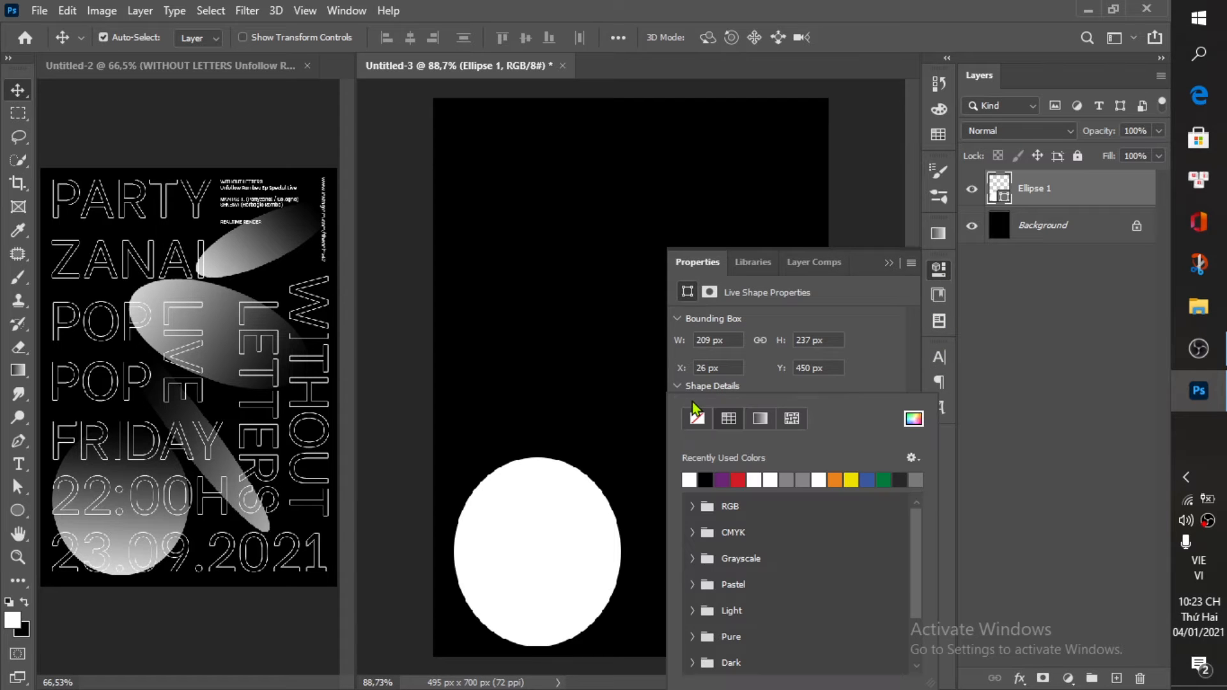
click(706, 478)
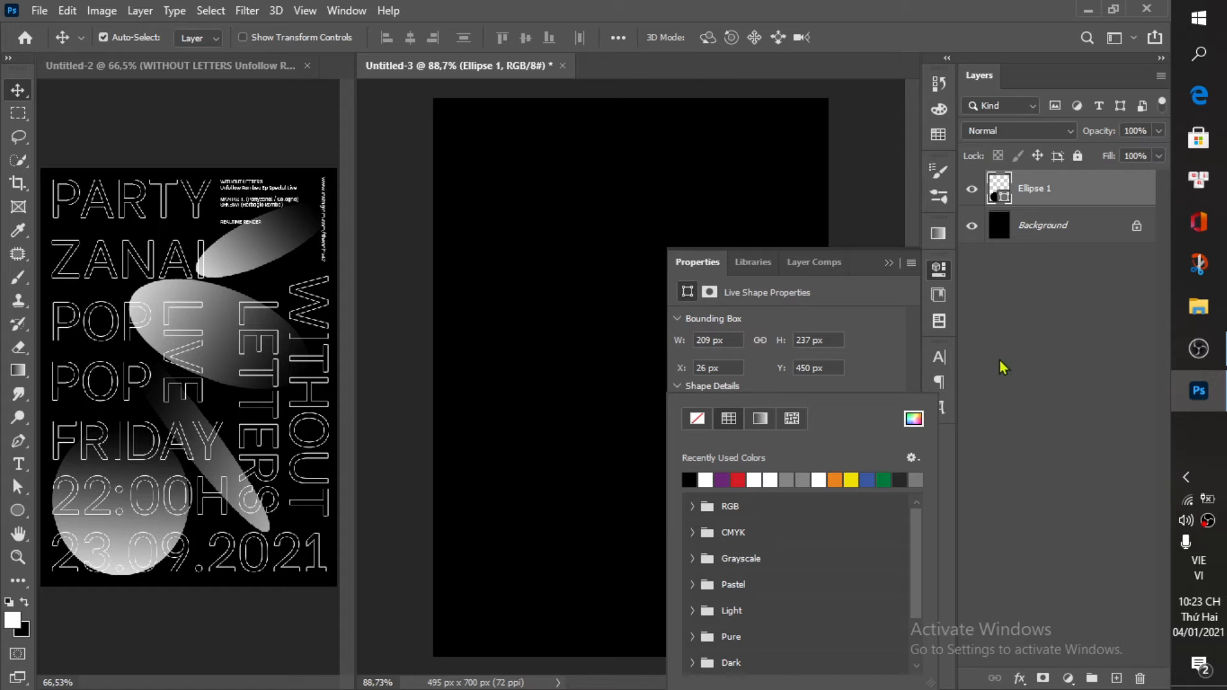
click(946, 273)
click(946, 273)
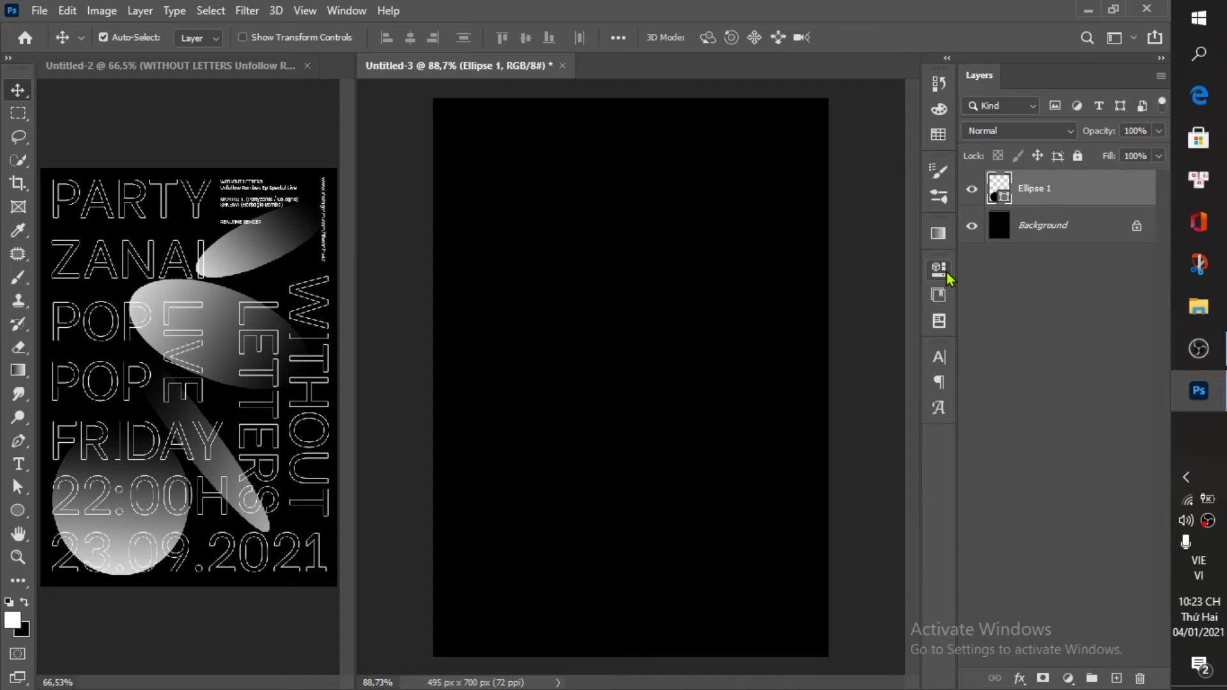
Step: Load the ellipse's outline as a selection and rasterize its shape layer
click(20, 375)
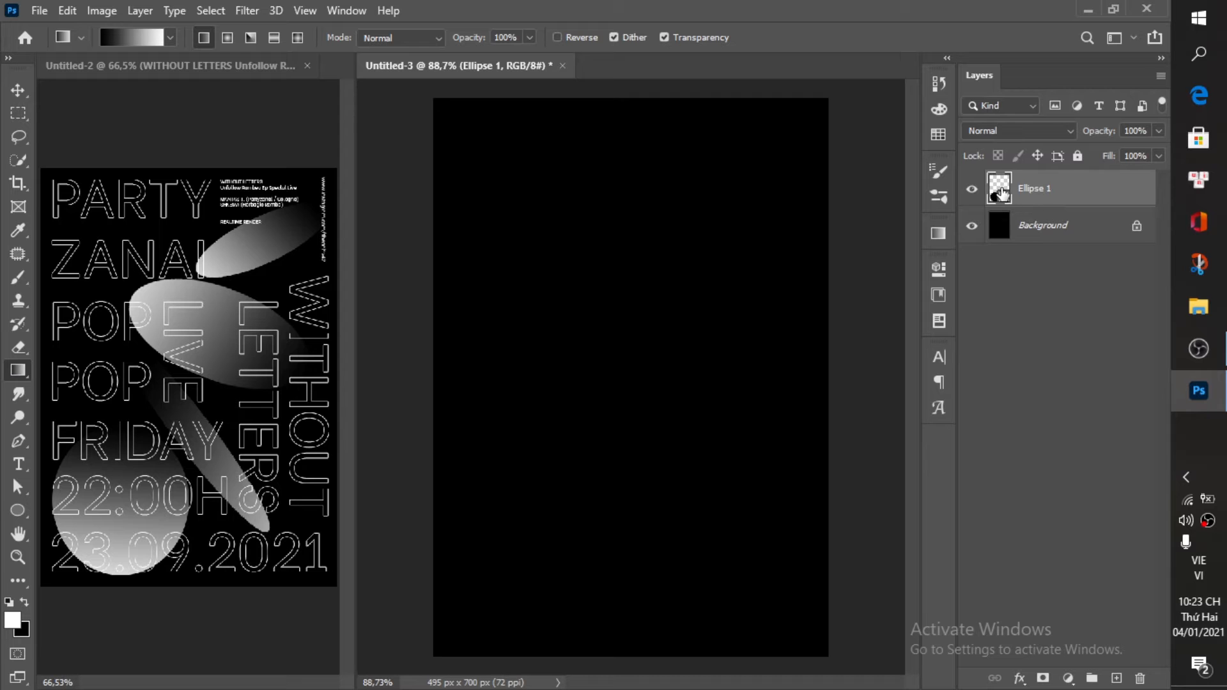
ctrl+click(1000, 190)
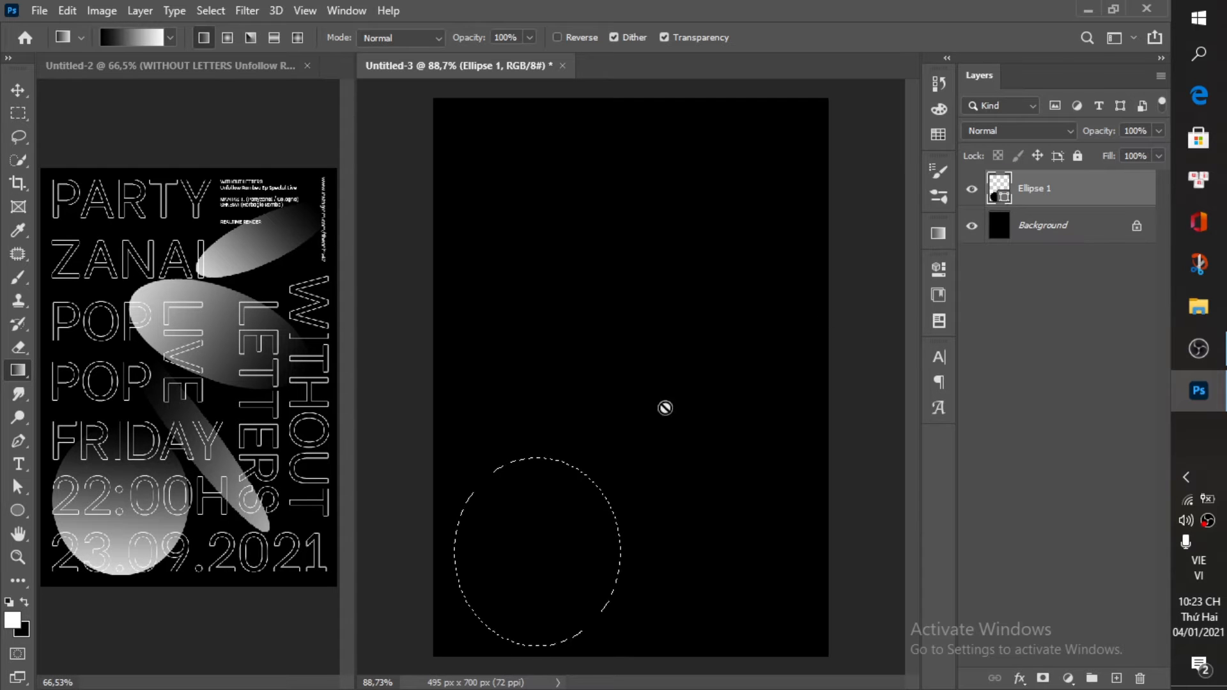
click(544, 471)
click(567, 271)
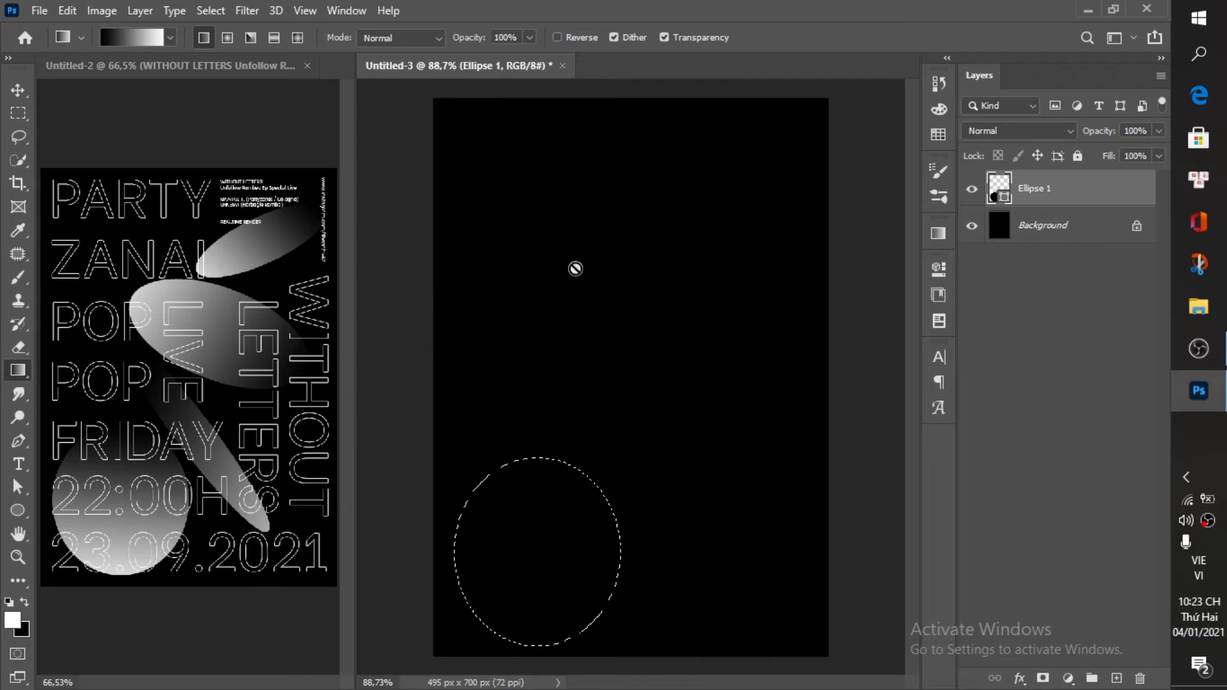
right_click(1075, 189)
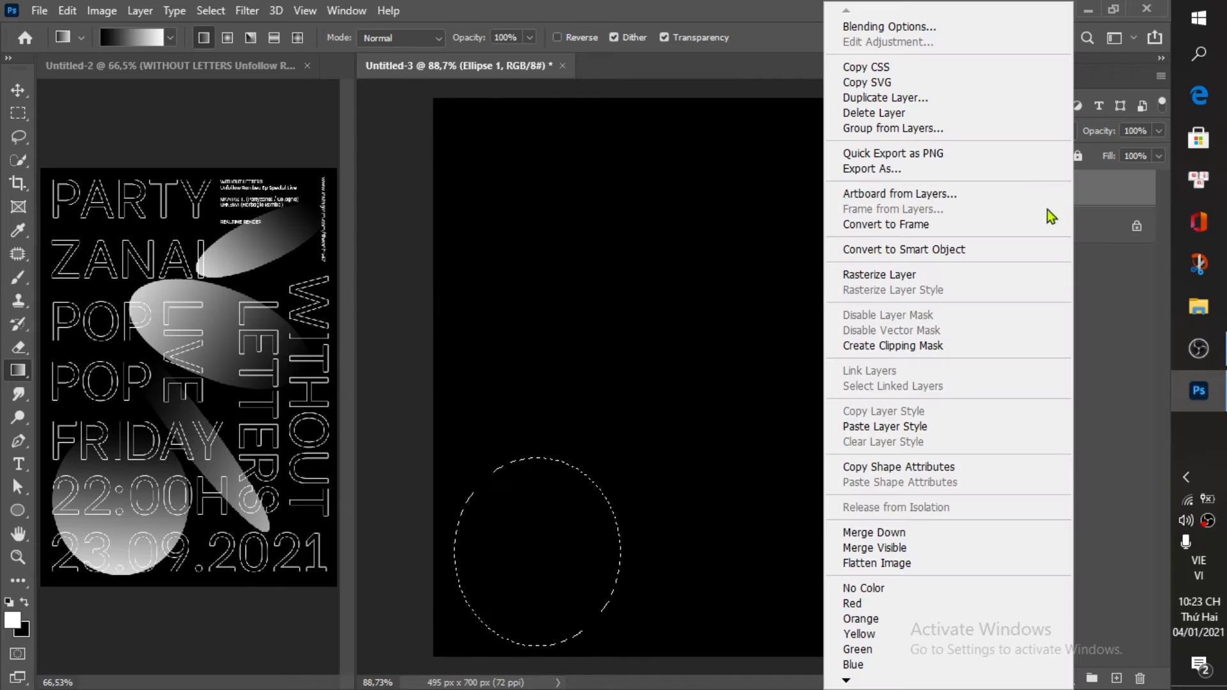
click(1005, 276)
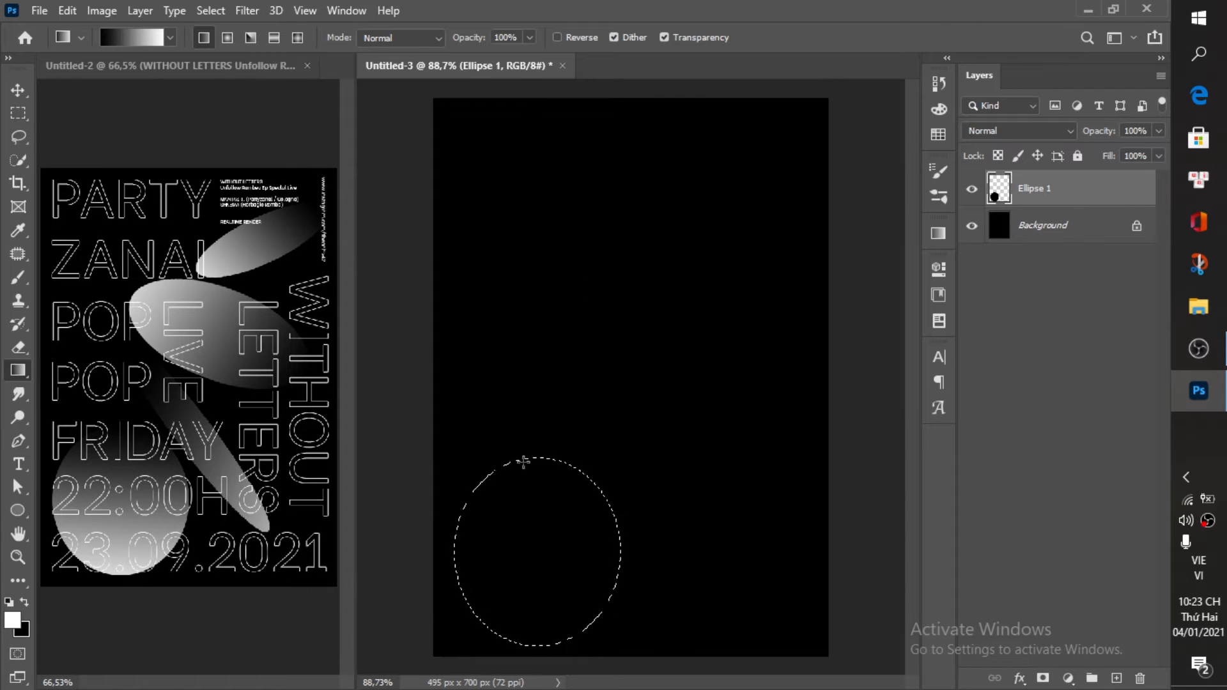
Step: Fill the selected ellipse with a vertical black-to-white linear gradient running from its top edge past its bottom, and deselect it
scroll(537, 463, down, 1)
drag(529, 623, 541, 668)
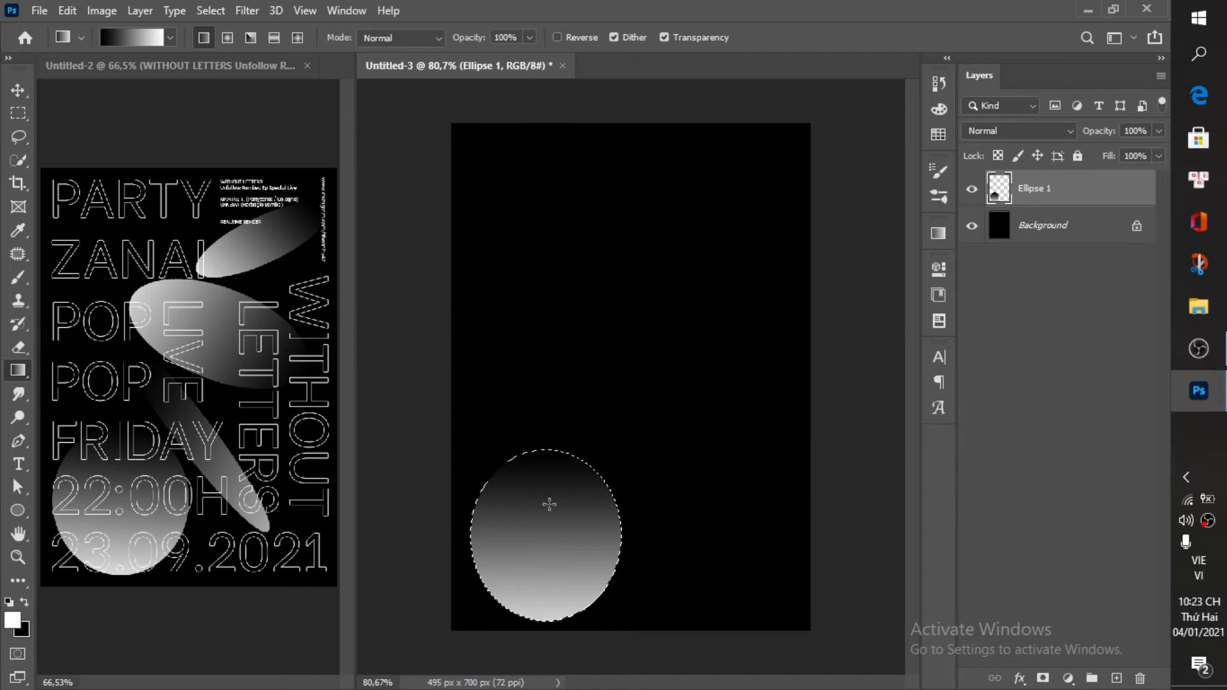
drag(542, 455, 542, 682)
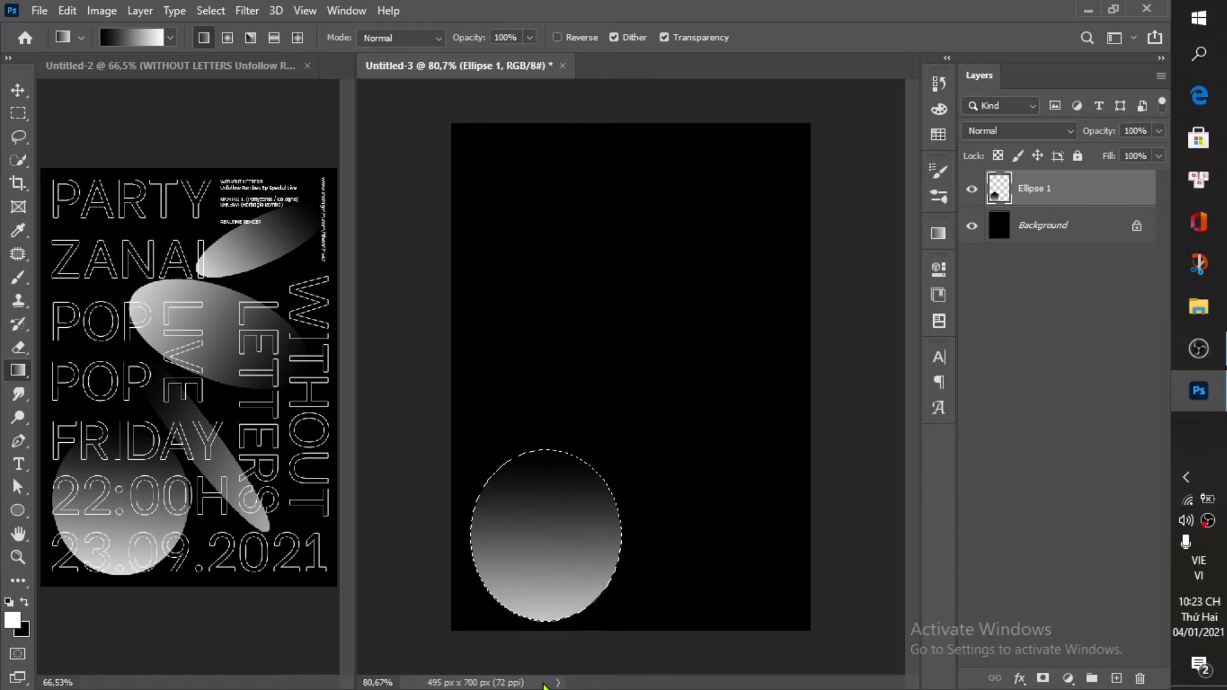
key(ctrl+d)
scroll(566, 569, up, 1)
key(v)
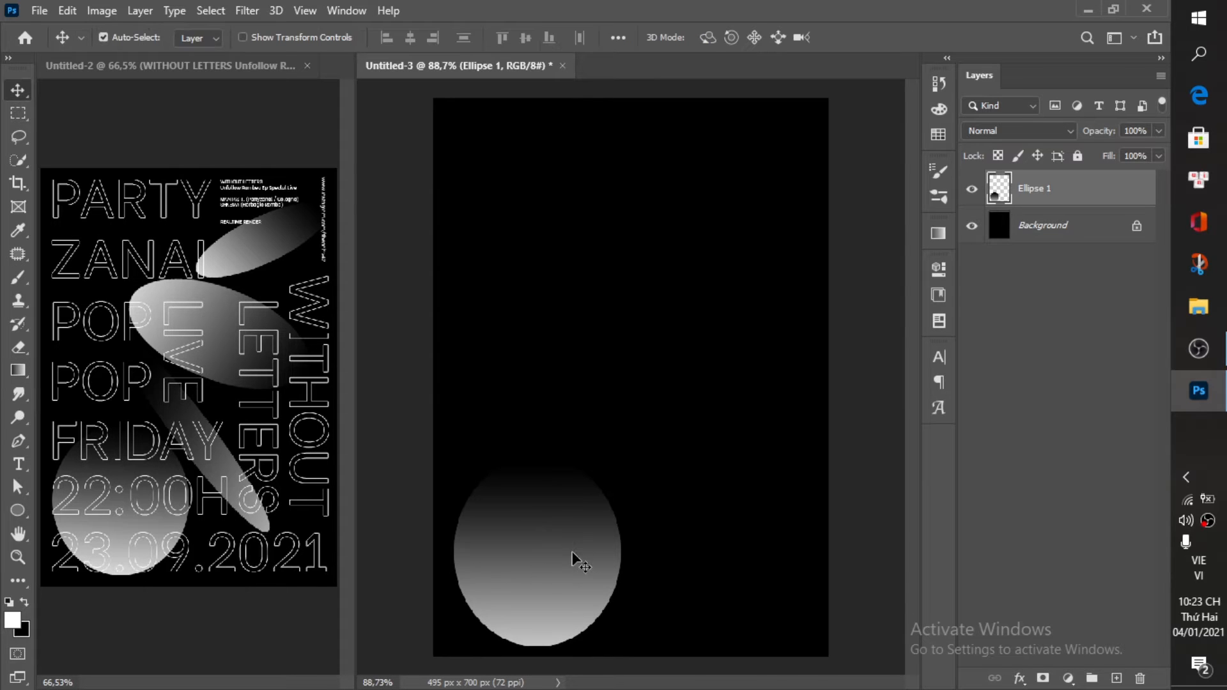
Step: Duplicate the gradient ellipse and transform the copy to about 21% width, 133% height and -39° rotation, beside the original
drag(569, 558, 675, 460)
key(ctrl+t)
drag(775, 277, 667, 301)
drag(697, 394, 630, 510)
drag(672, 564, 657, 505)
drag(760, 496, 773, 550)
drag(629, 509, 637, 491)
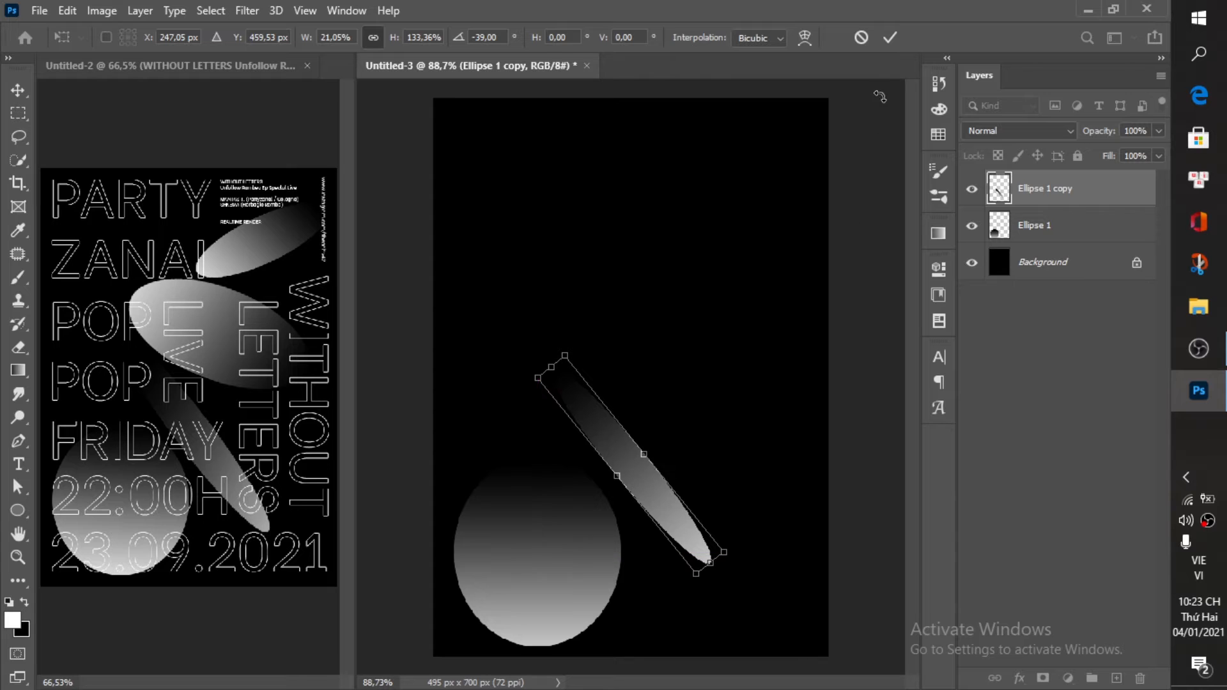
click(890, 40)
Step: Shift the narrow ellipse slightly and scale it proportionally to about 113%
drag(631, 478, 632, 486)
key(ctrl+t)
drag(550, 378, 540, 346)
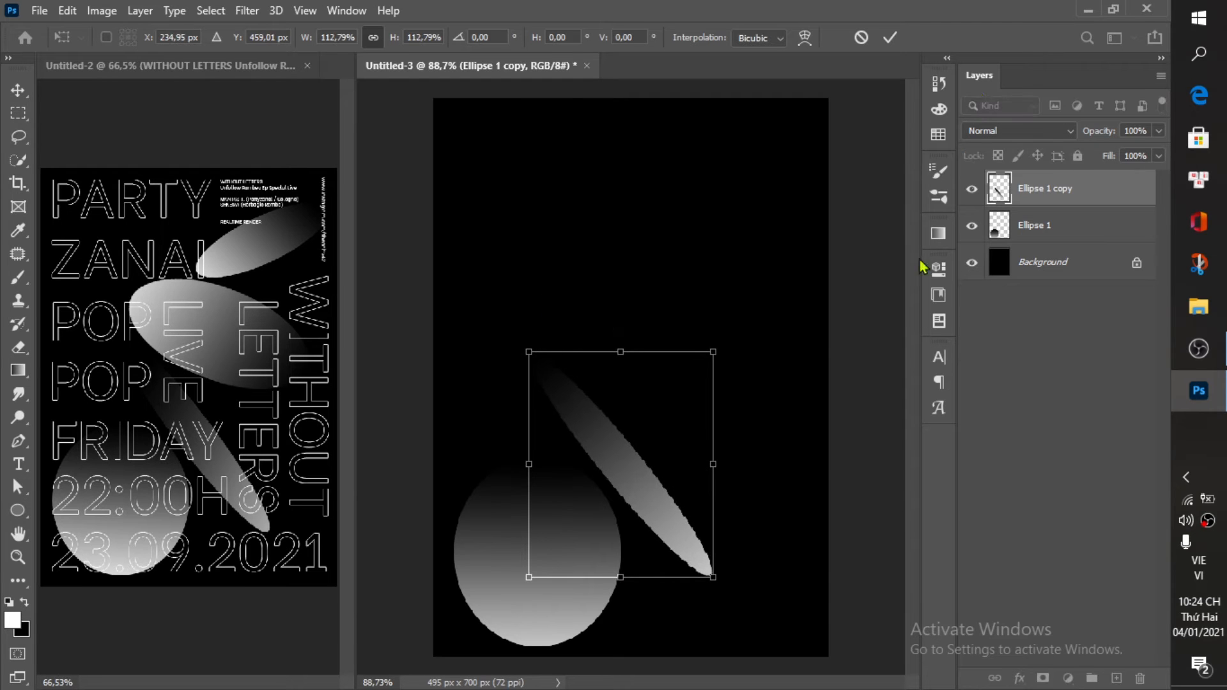
click(889, 37)
Step: Reposition the narrow ellipse and stretch it to about 117% width and 109% height
drag(662, 514, 671, 524)
key(ctrl+t)
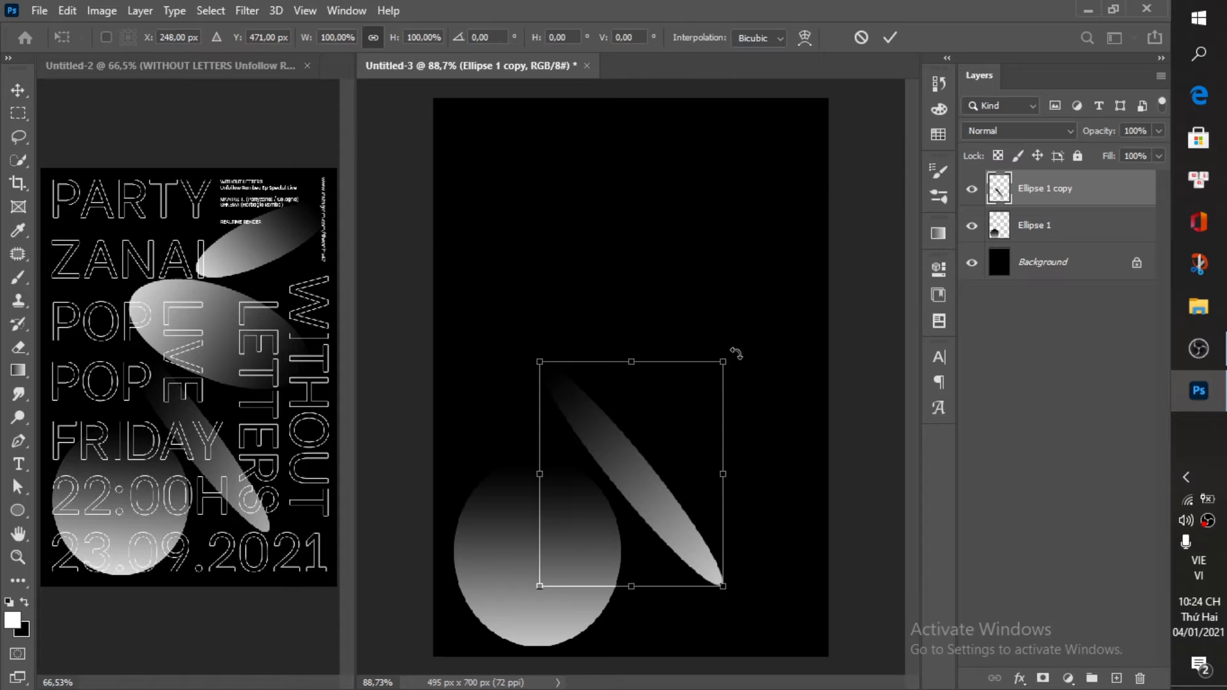
drag(728, 356, 760, 336)
click(889, 37)
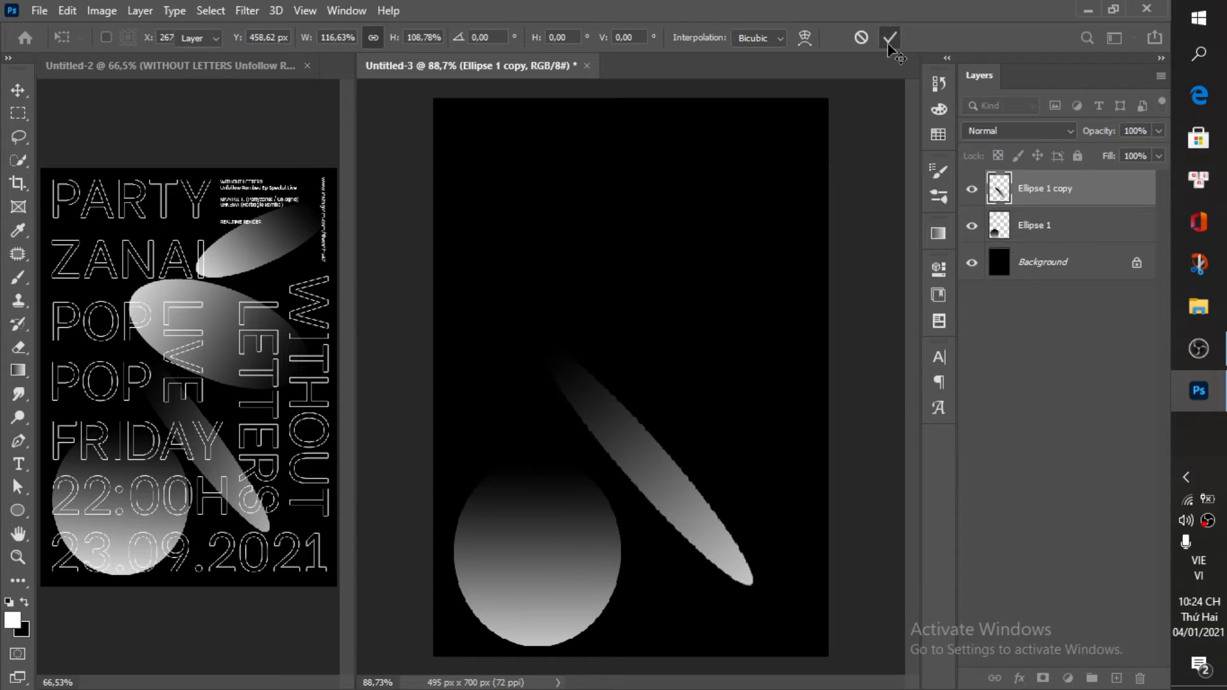
Step: Move the narrow ellipse slightly and scale it down to about 89%
drag(664, 473, 650, 479)
key(ctrl+t)
drag(528, 347, 534, 373)
mouse_move(614, 468)
mouse_down()
mouse_move(623, 439)
mouse_move(624, 453)
mouse_up()
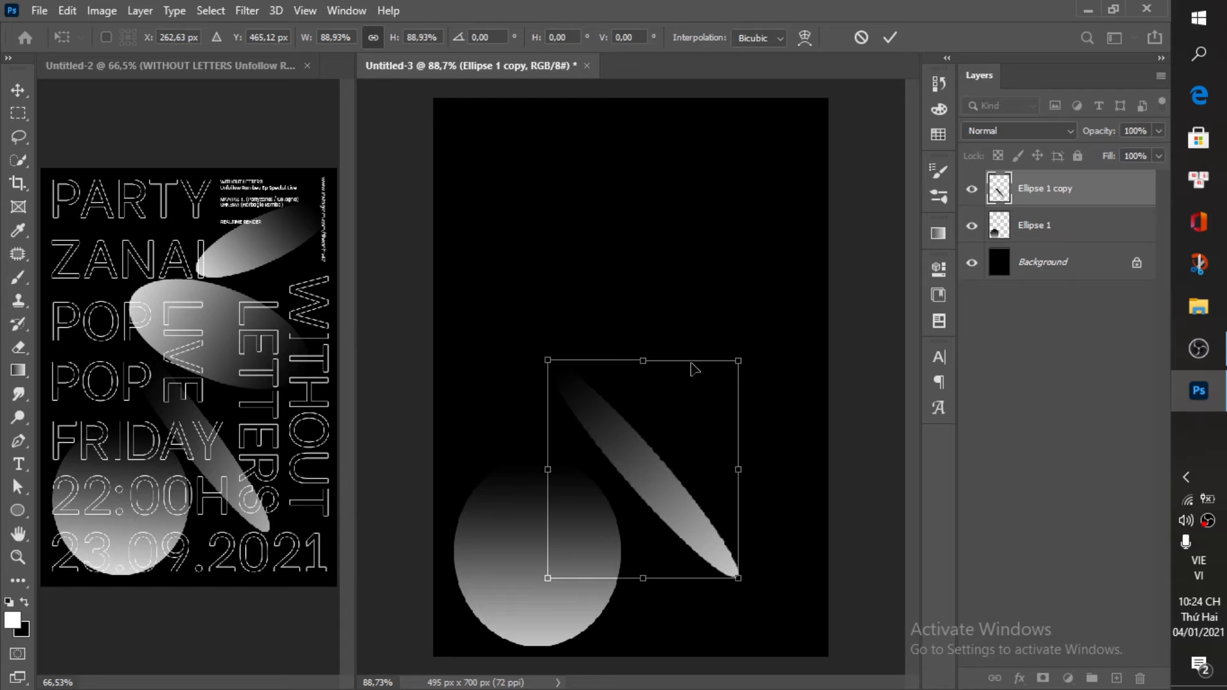
click(890, 40)
Step: Nudge the narrow ellipse slightly to the left, closer to the large ellipse
key(Left)
key(Left)
key(Left)
key(Left)
key(Left)
key(Left)
key(Left)
key(Left)
key(Left)
key(Left)
key(Left)
key(Left)
key(Left)
key(Left)
key(Left)
key(Left)
key(Left)
key(Left)
key(Left)
key(Left)
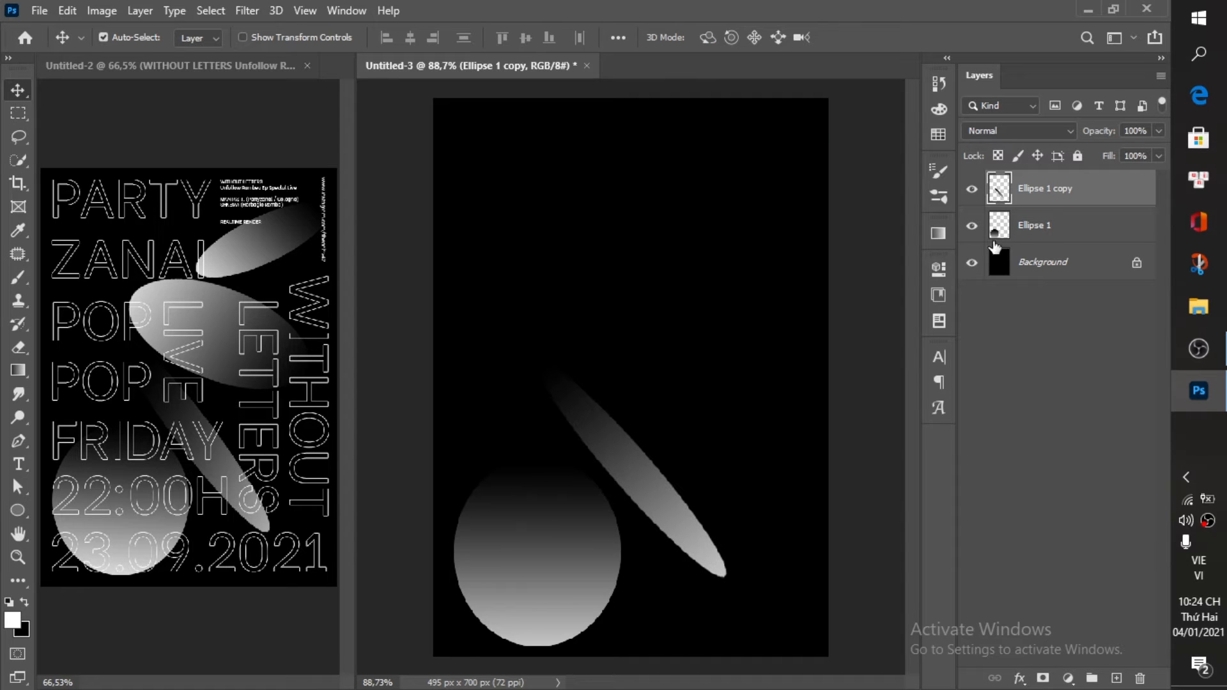
Step: Select the narrow ellipse's outline and refill it with a diagonal black-to-white gradient, brightest at its lower-right end, and deselect it
ctrl+click(993, 188)
key(g)
drag(529, 389, 705, 524)
drag(552, 403, 907, 622)
drag(548, 416, 806, 553)
drag(534, 365, 828, 553)
drag(537, 377, 765, 521)
drag(548, 383, 759, 561)
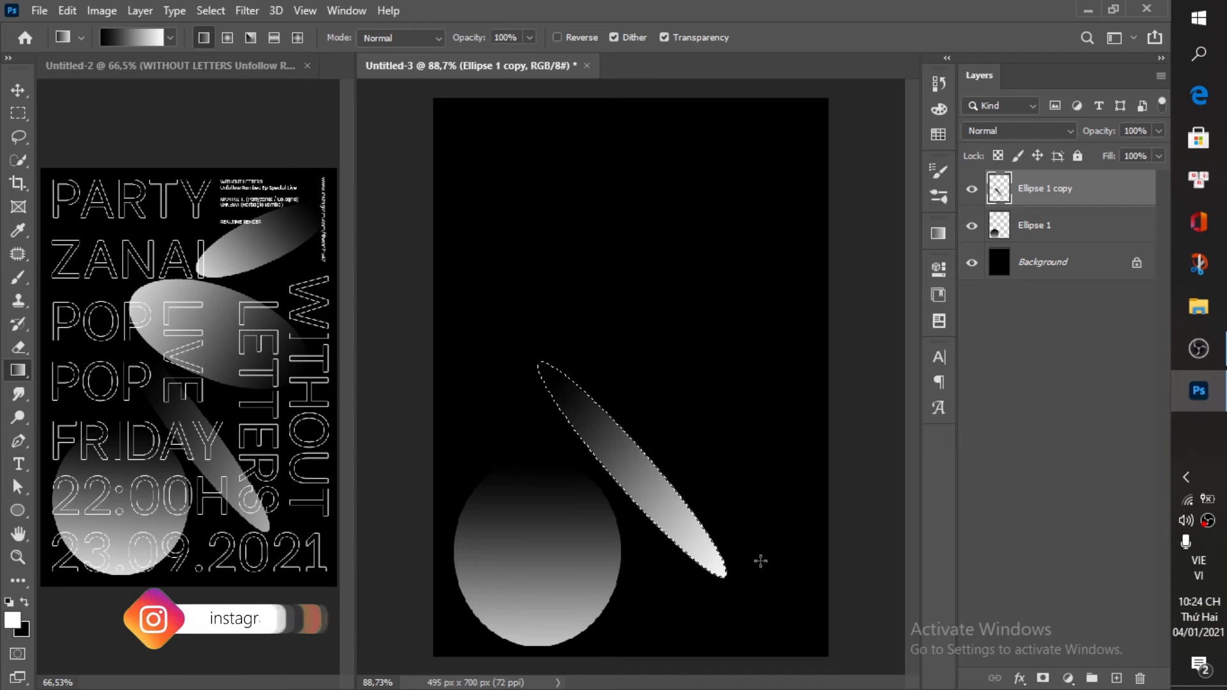
key(ctrl+d)
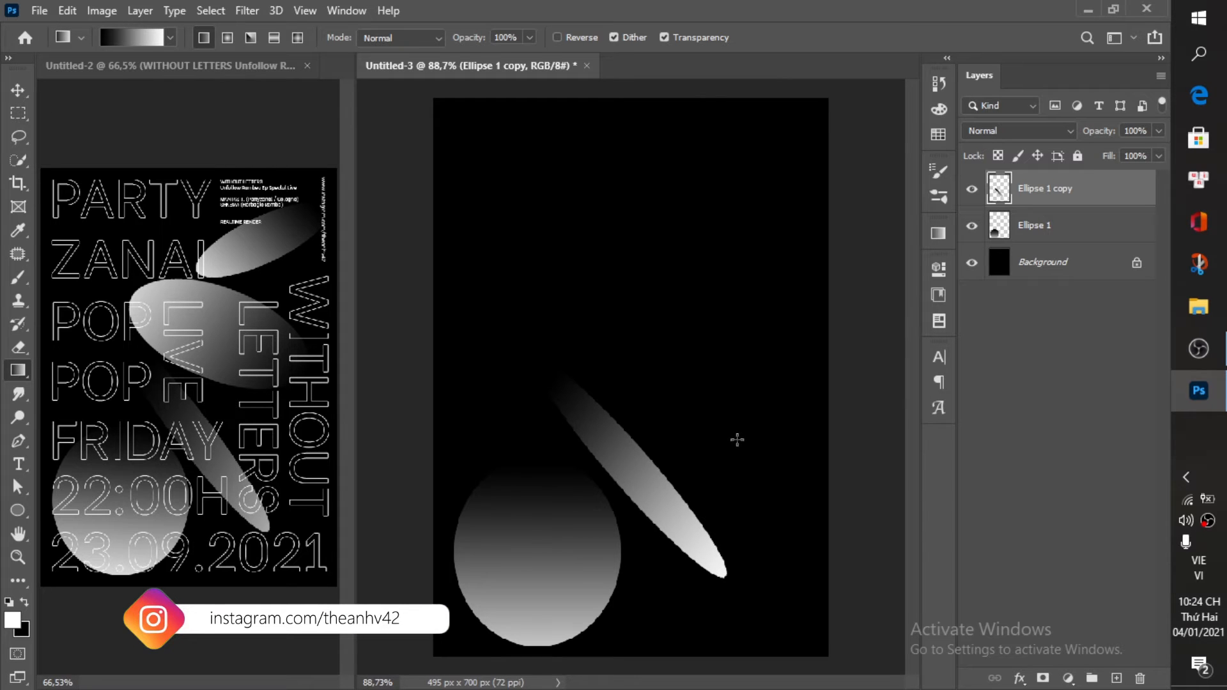
Step: Duplicate the large ellipse above the narrow one, rotated about 106° and scaled to about 61% width and 117% height
key(v)
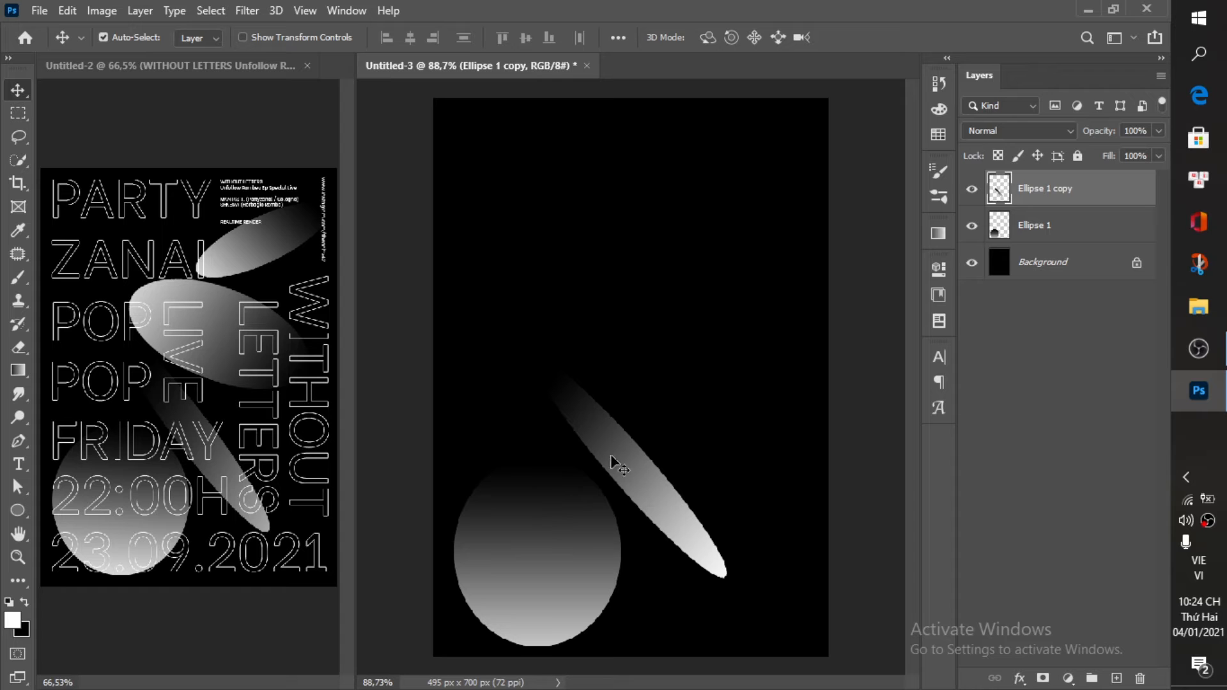
click(557, 559)
drag(557, 559, 682, 308)
key(ctrl+t)
drag(777, 224, 835, 422)
drag(699, 291, 685, 312)
drag(661, 238, 657, 303)
drag(750, 356, 785, 358)
drag(786, 277, 800, 319)
mouse_move(745, 351)
mouse_down()
mouse_move(731, 352)
mouse_move(732, 368)
mouse_up()
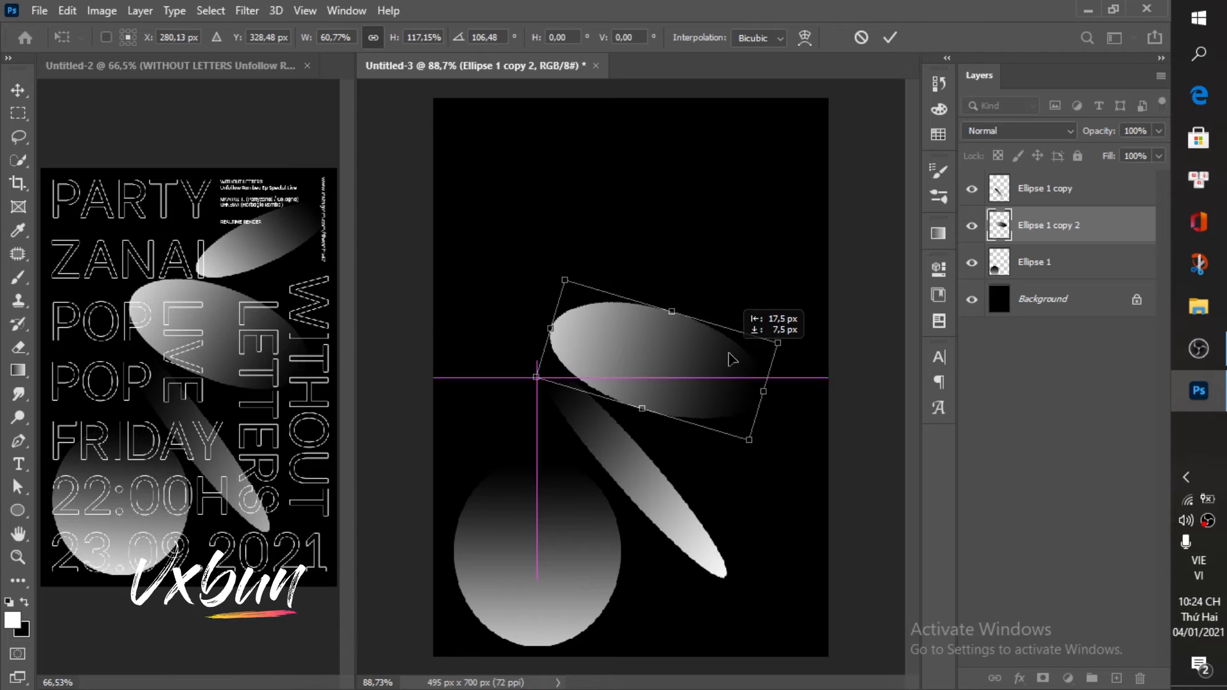
click(890, 40)
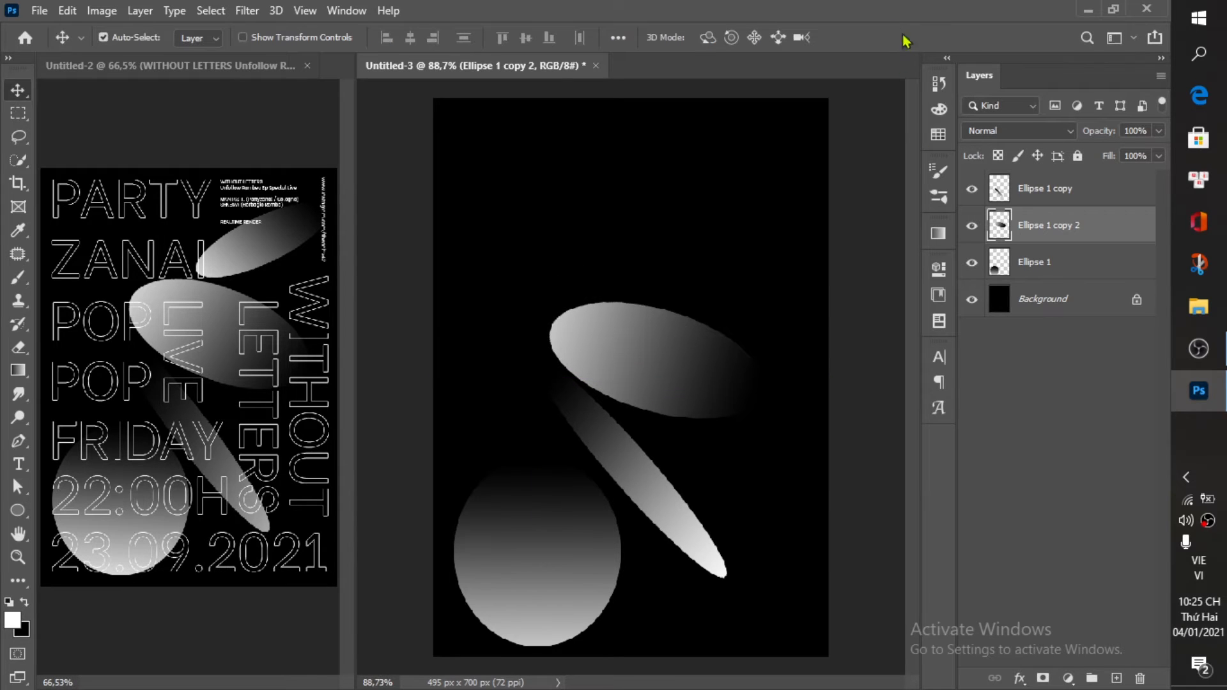
Step: Duplicate the middle ellipse toward the canvas's upper right, rotated about -45° and scaled to about 73% height
drag(676, 384, 734, 262)
key(ctrl+t)
drag(805, 148, 762, 35)
mouse_move(676, 203)
mouse_down()
mouse_move(711, 236)
mouse_move(692, 224)
mouse_move(687, 236)
mouse_move(688, 223)
mouse_up()
drag(811, 147, 817, 165)
drag(725, 193, 736, 211)
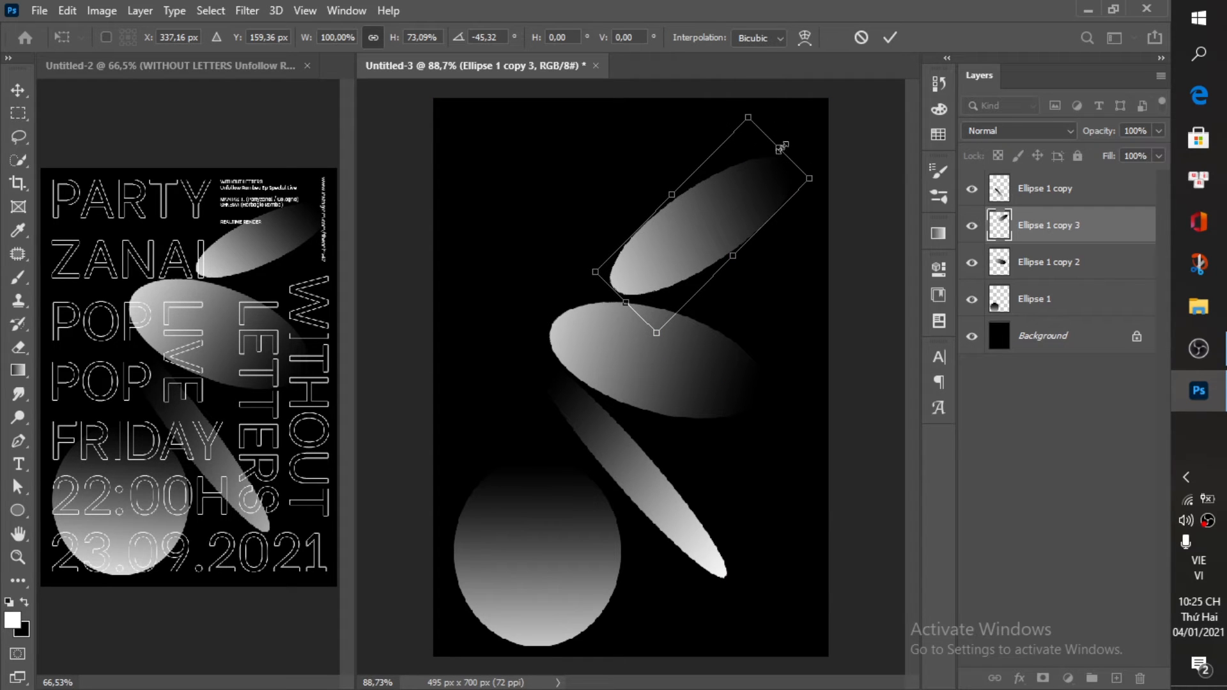
click(890, 38)
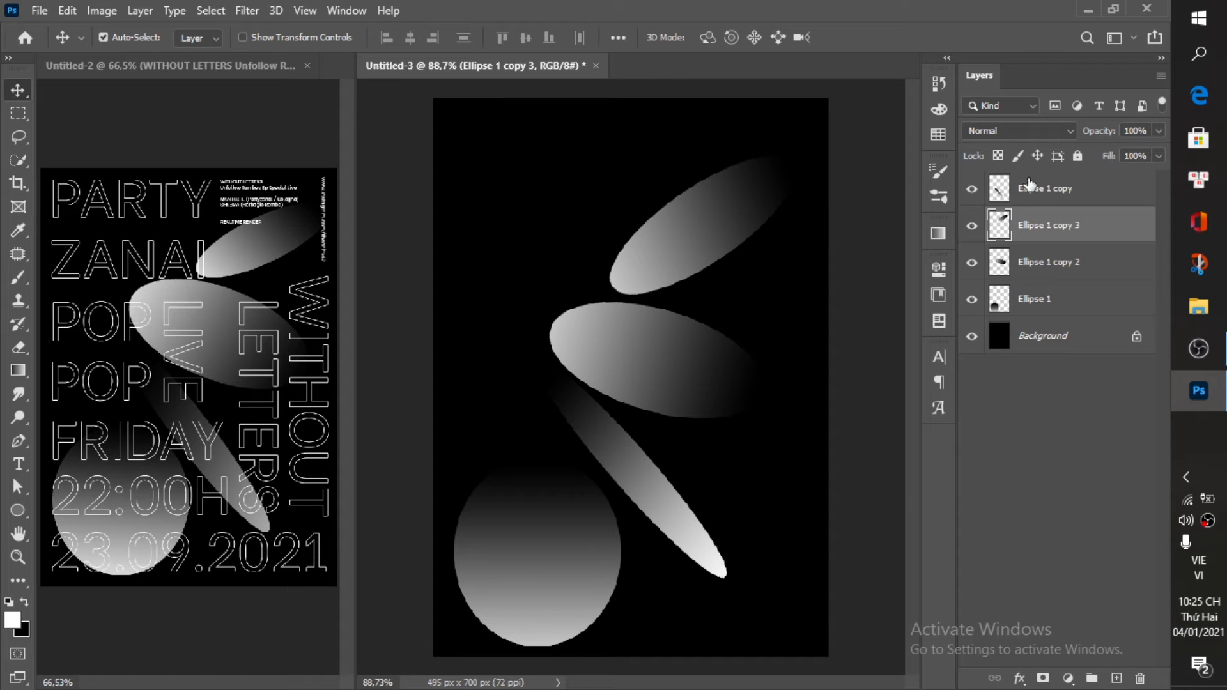
Step: Add the text "PARTY" in the canvas's upper-left corner on a new layer above all the ellipses
click(1028, 185)
key(t)
click(450, 125)
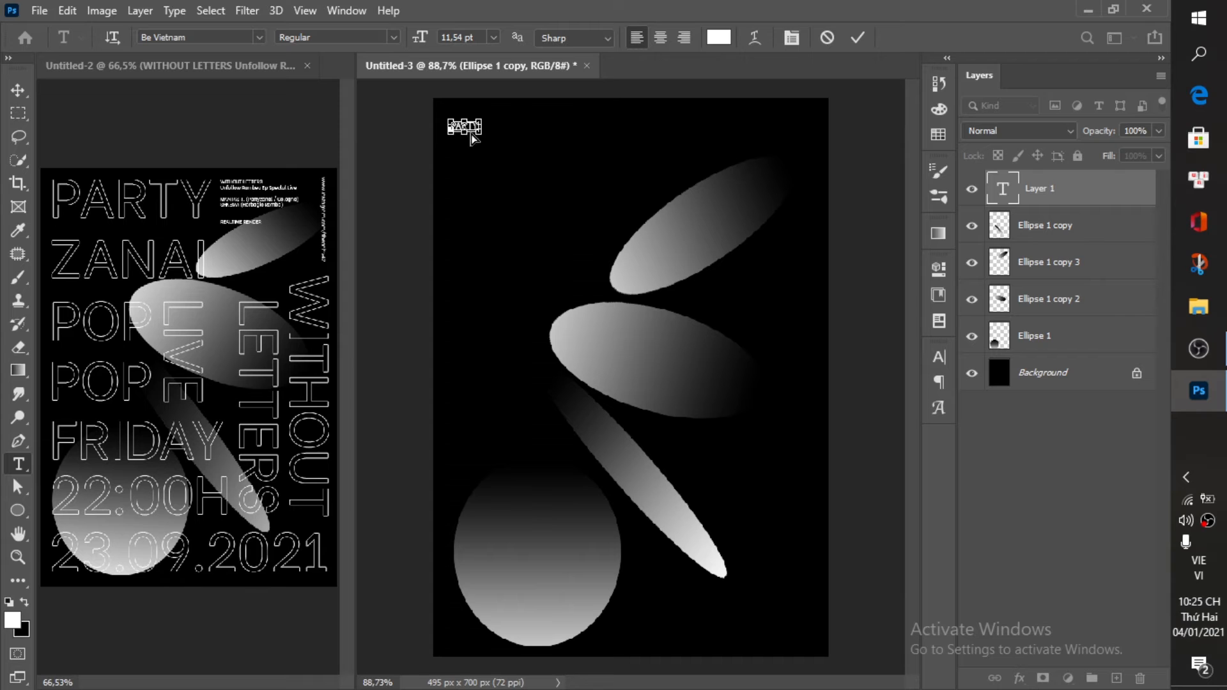
Step: Set the font size of the "PARTY" text to 90 pt and commit the text
click(942, 365)
key(Tab)
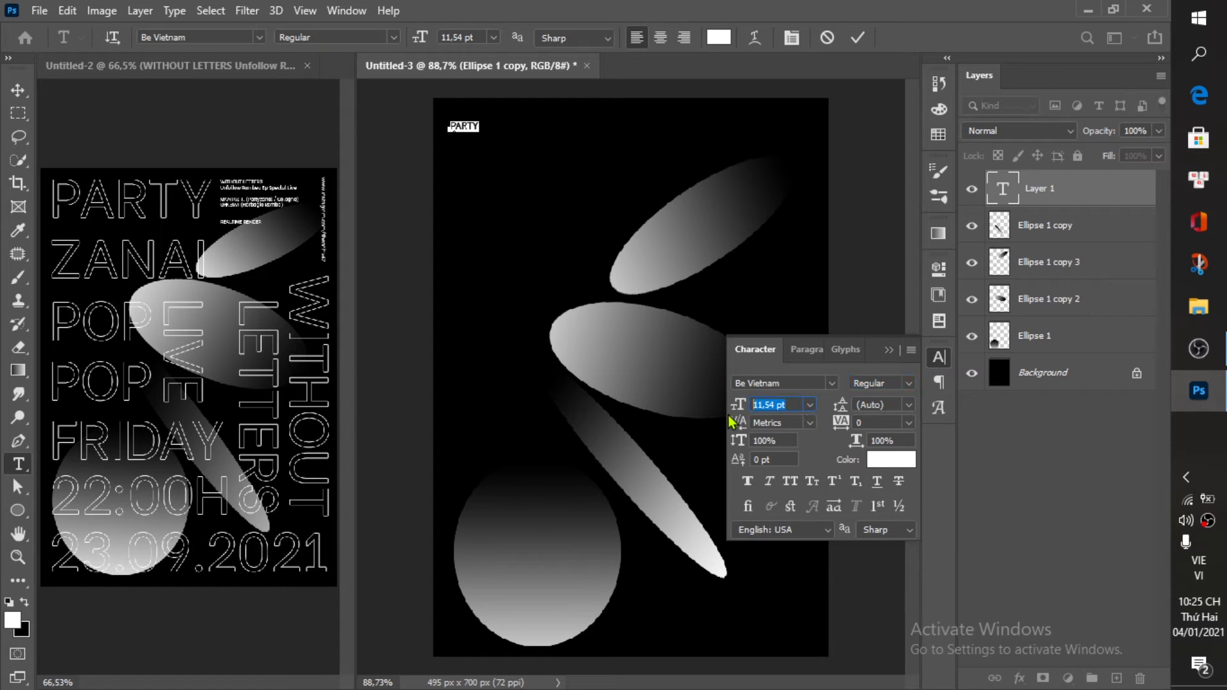
key(Return)
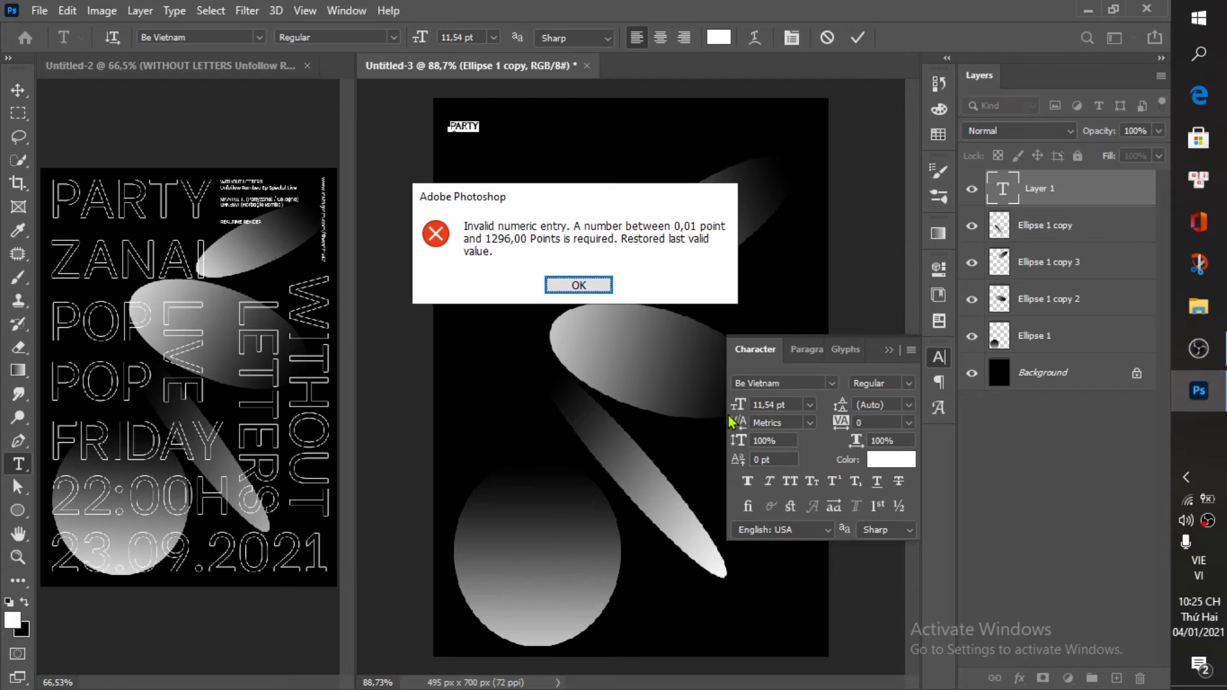
key(Return)
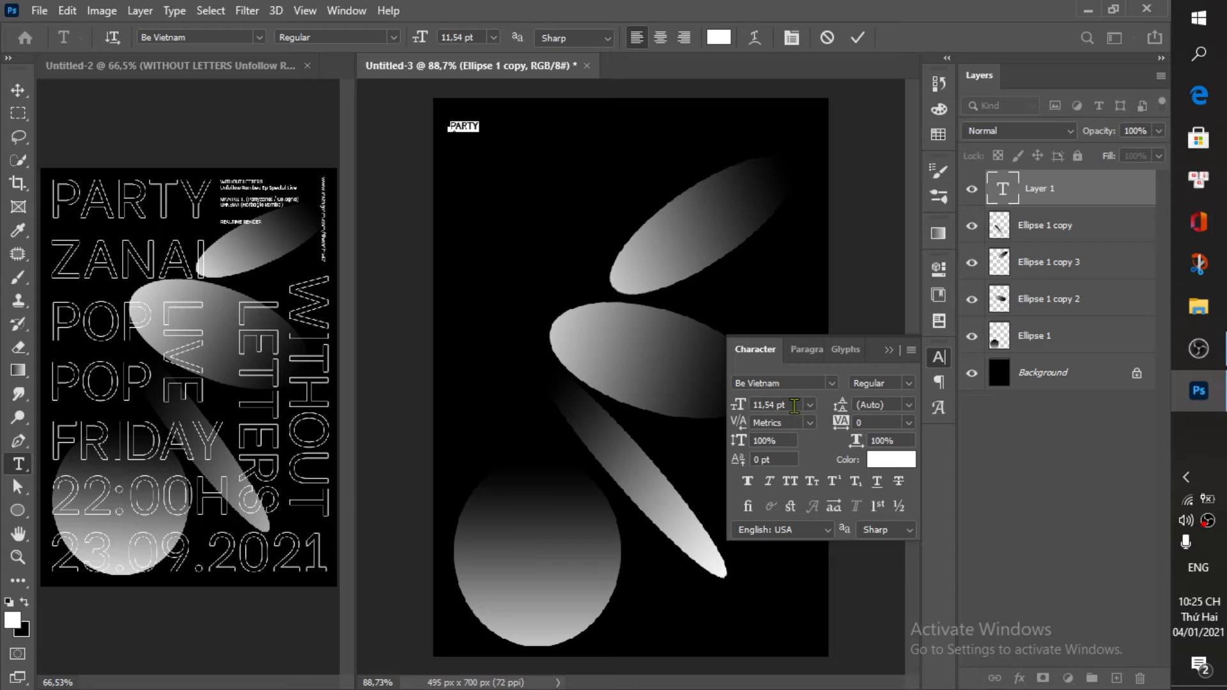
double_click(793, 406)
key(Return)
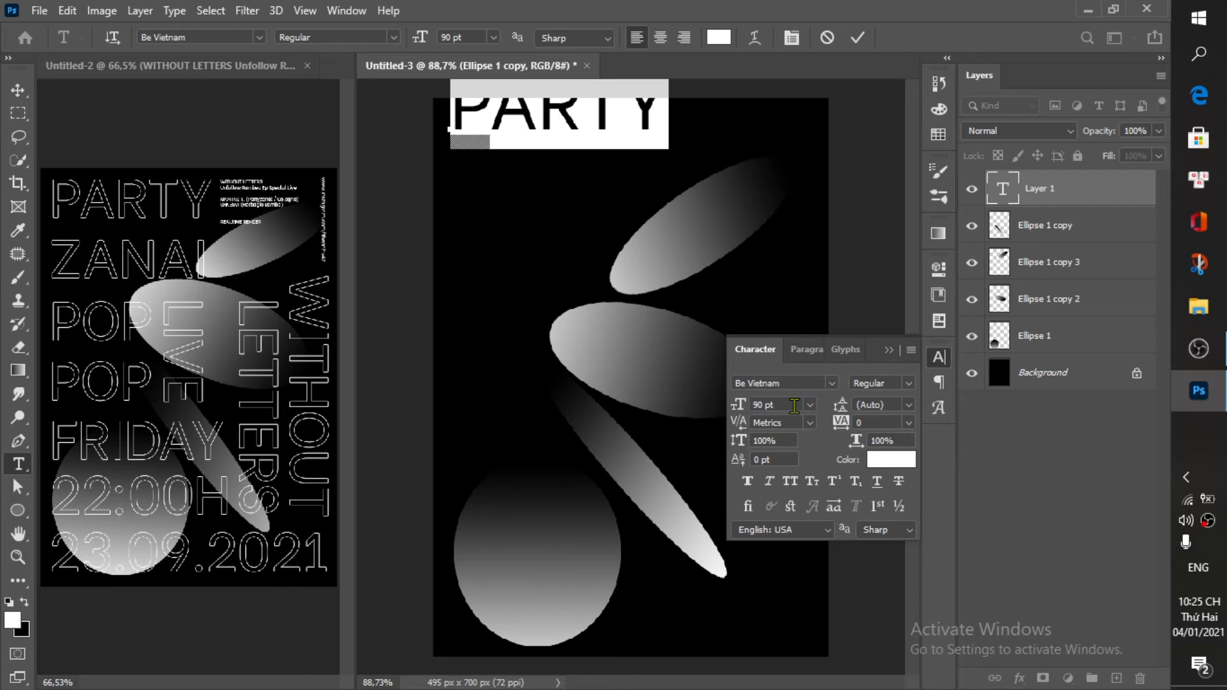
click(855, 39)
Step: Move the "PARTY" text fully inside the canvas's upper-left corner and nudge it upward
key(v)
drag(566, 115, 556, 150)
key(Up)
key(Up)
key(Up)
key(Up)
key(Up)
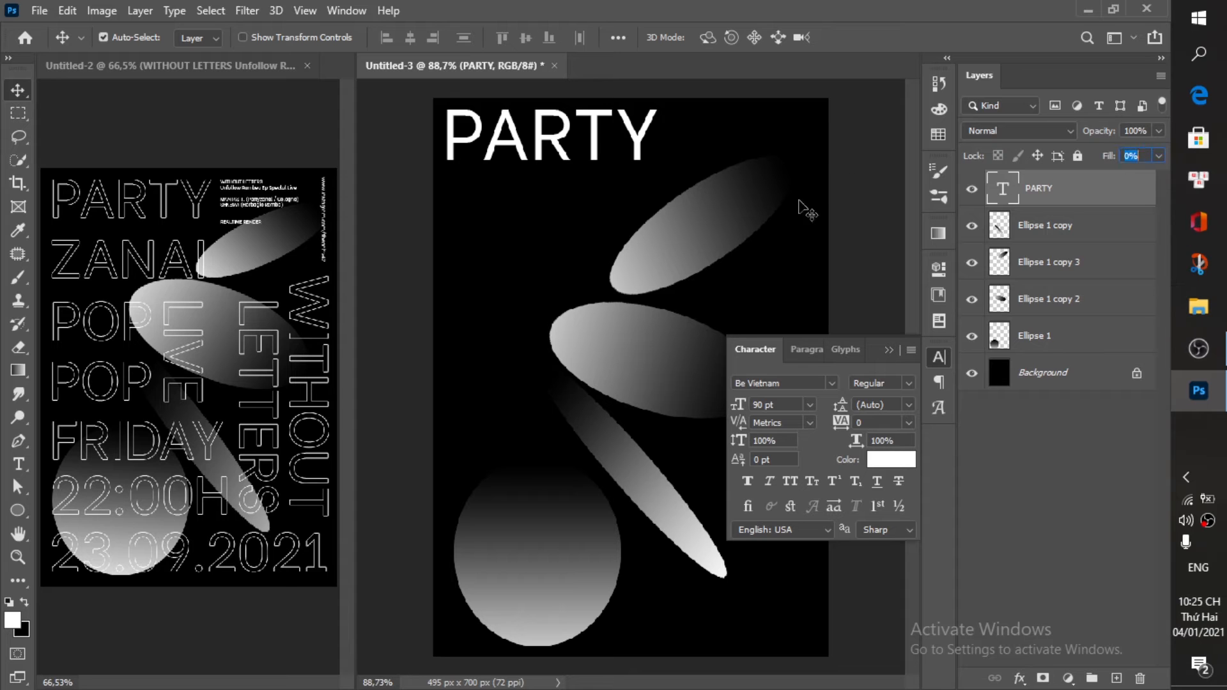
Step: Set the "PARTY" layer's fill to 0% and add a 1 px white outside stroke to outline the letters
key(Return)
click(1020, 679)
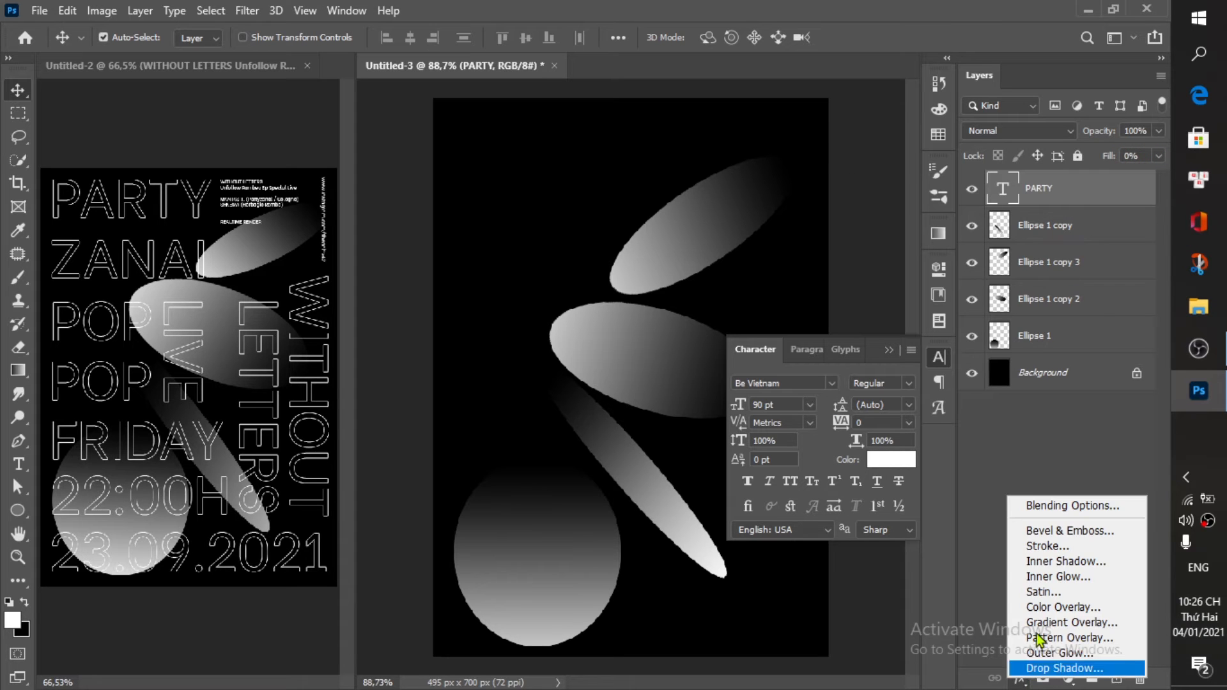
click(1048, 550)
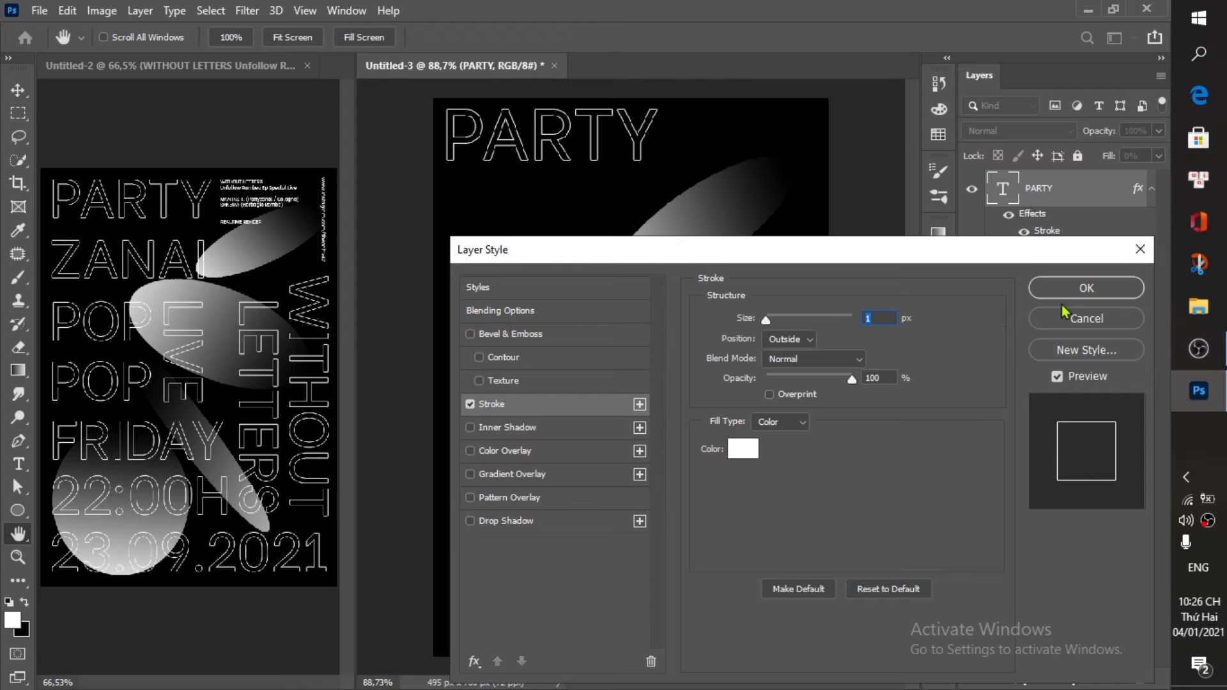
click(1078, 289)
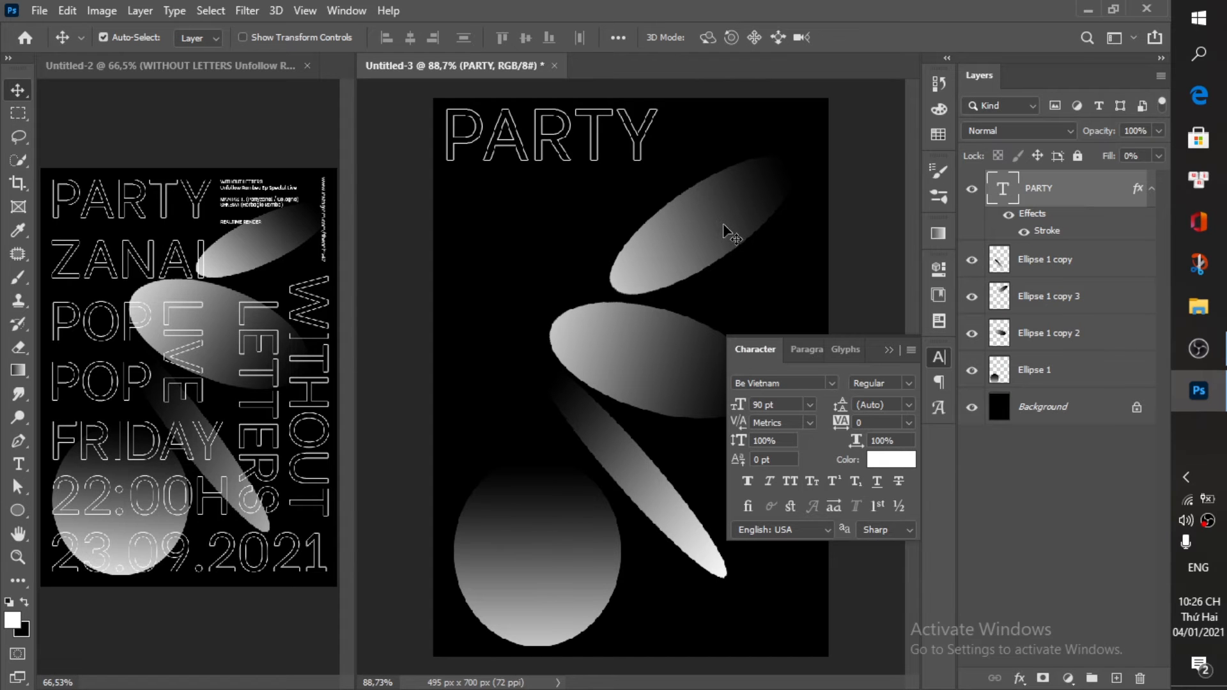
Step: Move the upper ellipse and the middle ellipse slightly upward
drag(728, 235, 735, 216)
drag(670, 345, 670, 328)
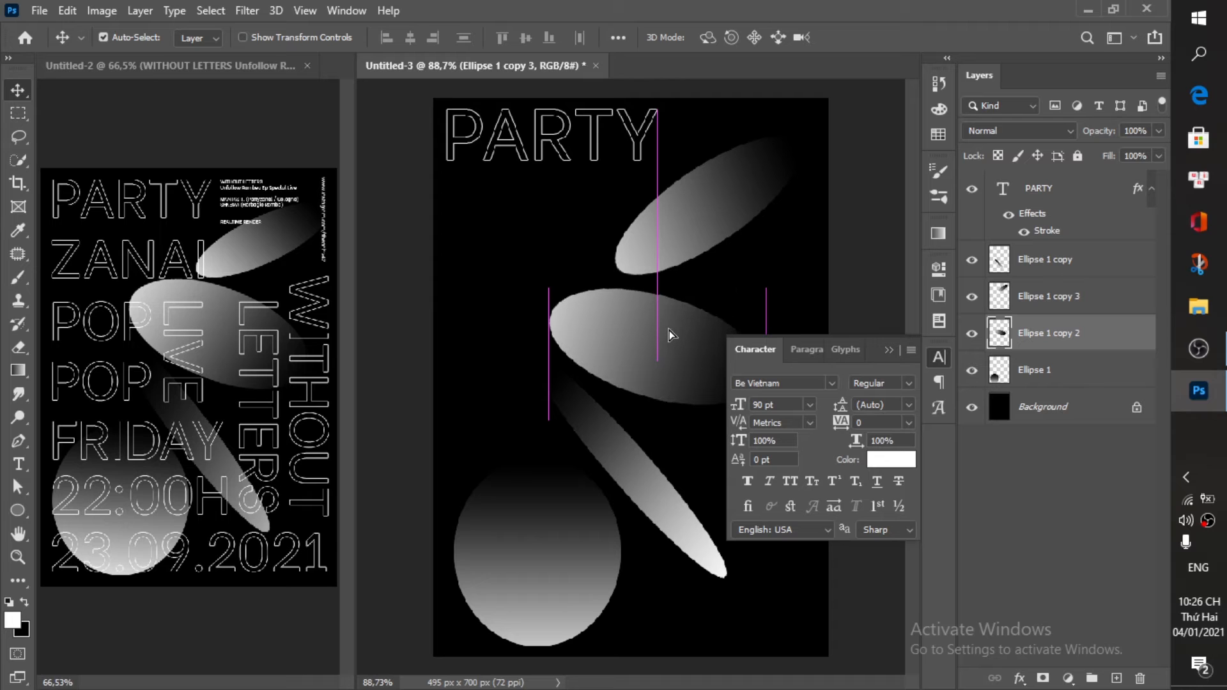
Step: Rotate the upper ellipse slightly clockwise, adjust its position above the middle ellipse, and commit the transform
click(734, 218)
drag(733, 213, 758, 203)
key(ctrl+t)
drag(837, 140, 846, 160)
drag(729, 217, 730, 221)
click(889, 37)
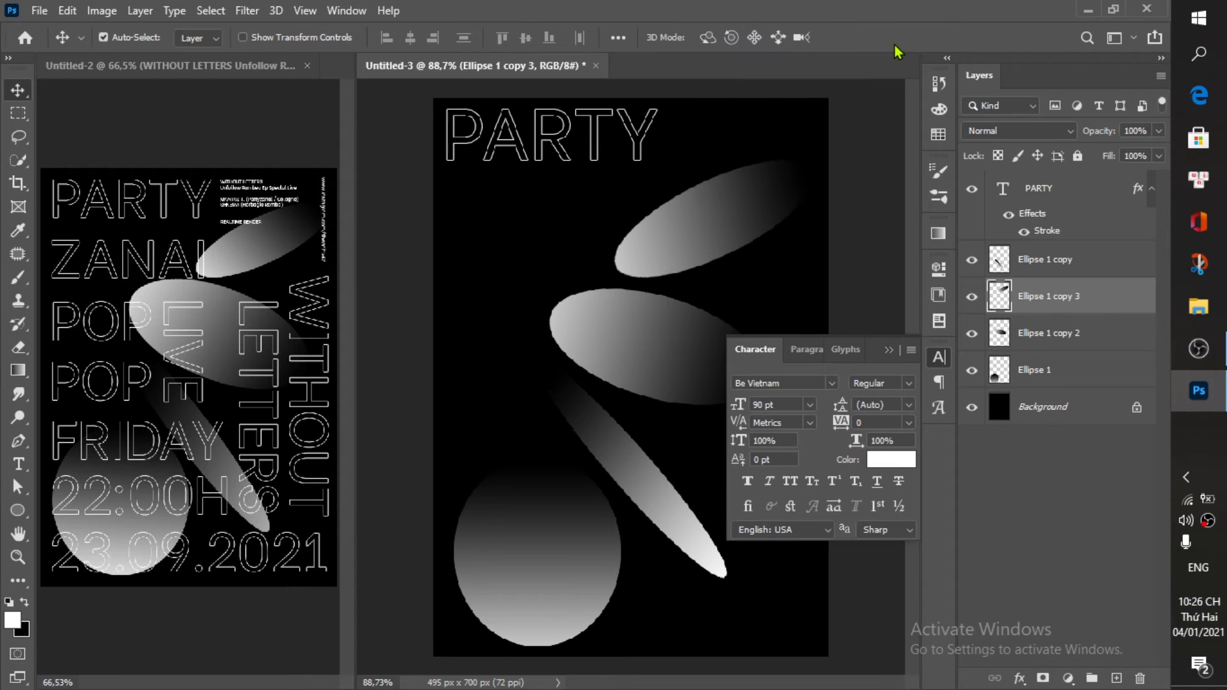
Step: Duplicate the outlined "PARTY" text directly below and replace the copy's wording with "ZANAI"
click(511, 147)
drag(509, 142, 520, 222)
double_click(521, 223)
text(ZANAI)
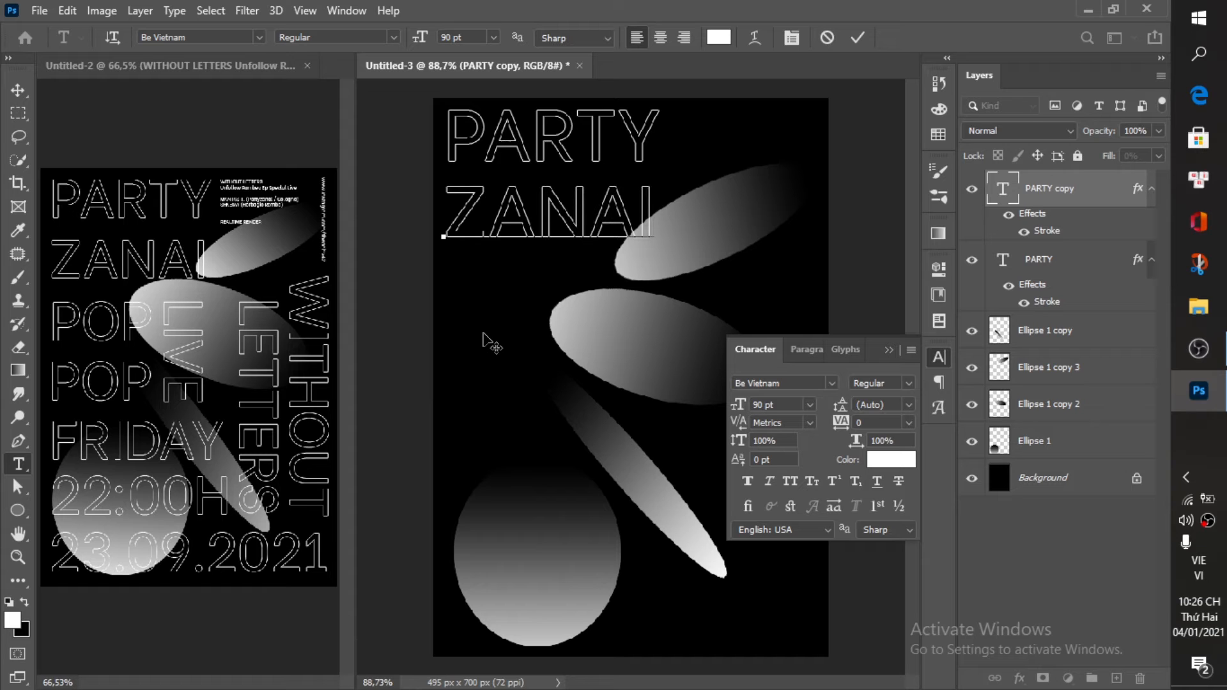
click(858, 39)
key(v)
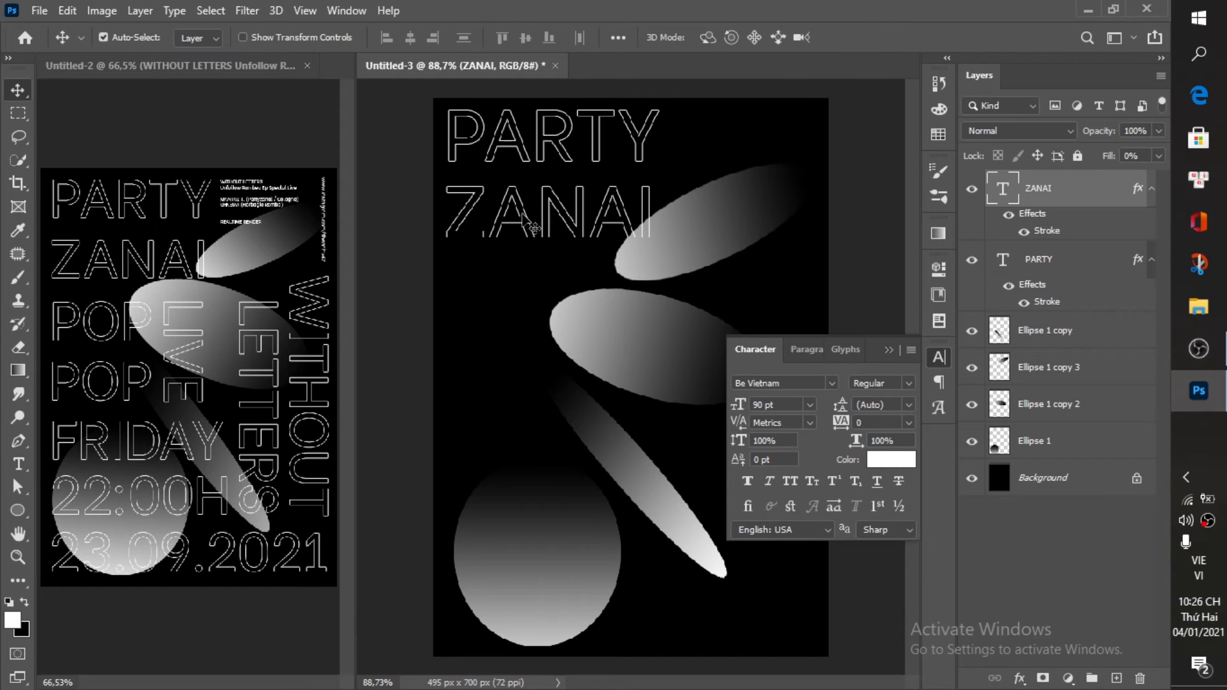
Step: Duplicate the "ZANAI" text directly below and replace the copy's wording with "POP"
drag(525, 223, 528, 302)
double_click(528, 301)
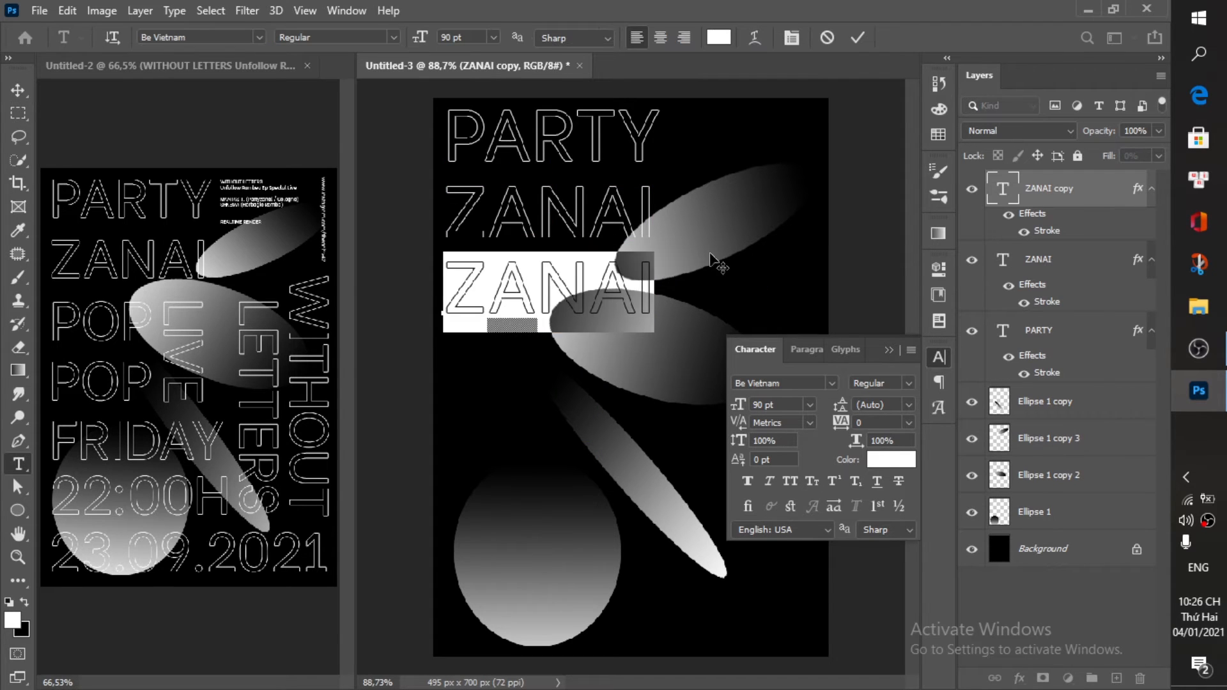
text(POP)
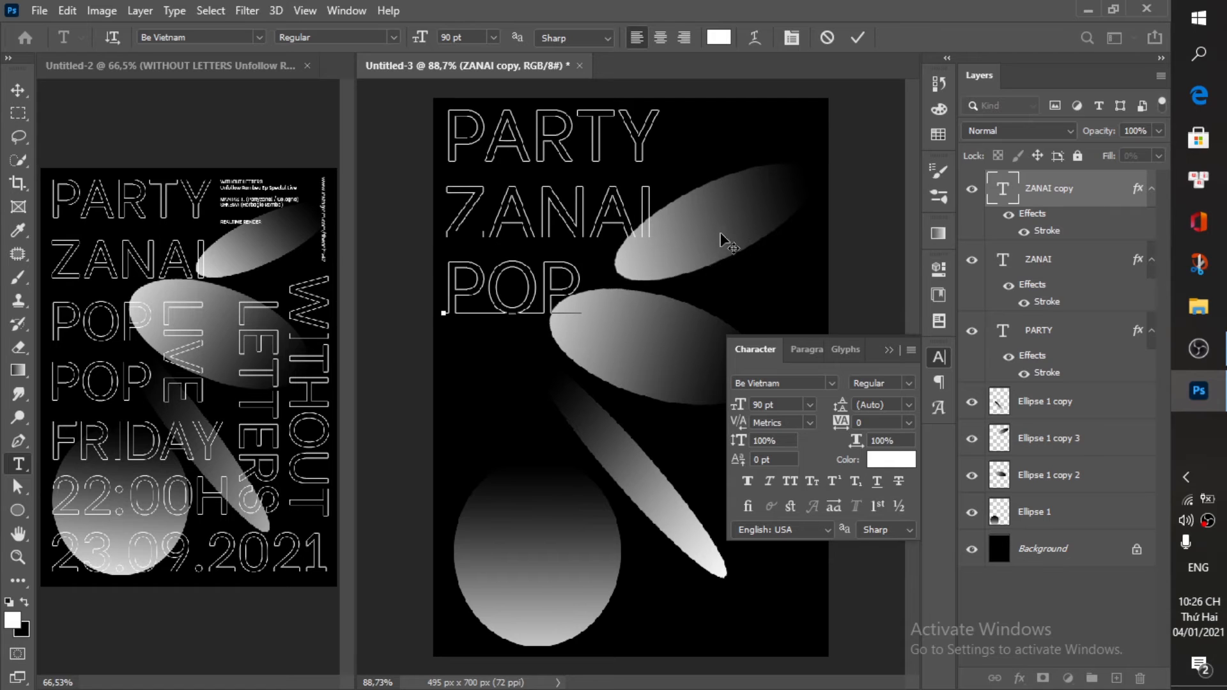
click(856, 37)
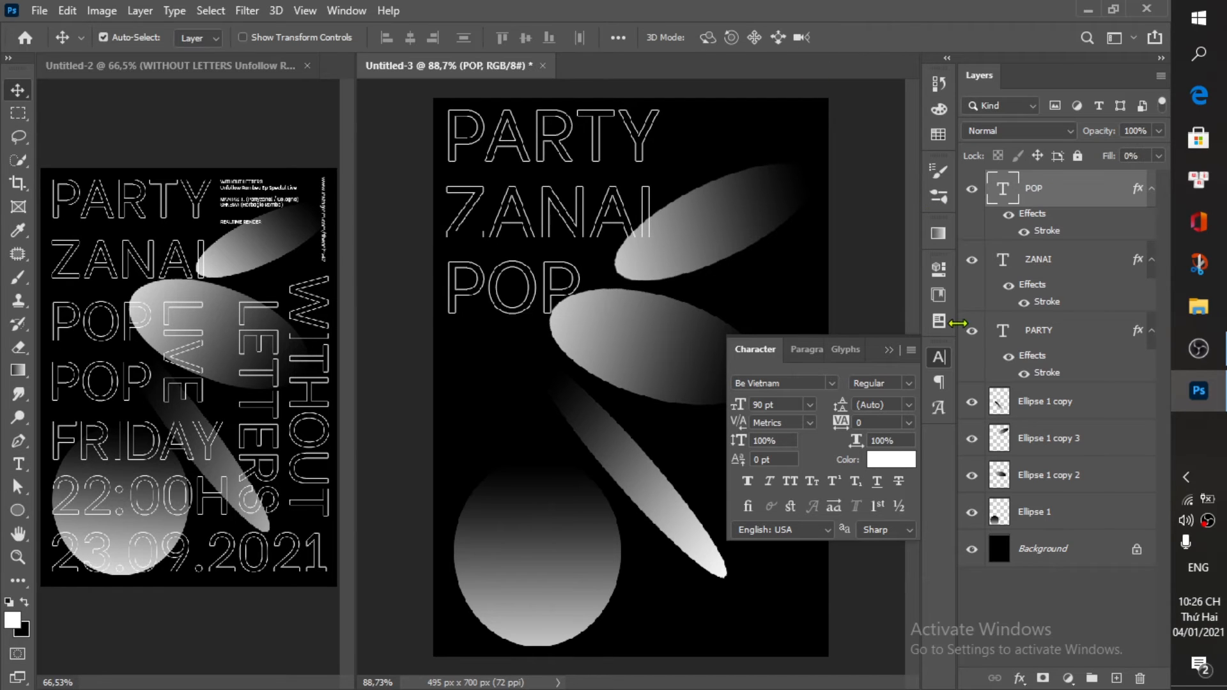
Step: Close the character settings and shift the middle ellipse slightly to the right
click(939, 365)
drag(682, 357, 693, 351)
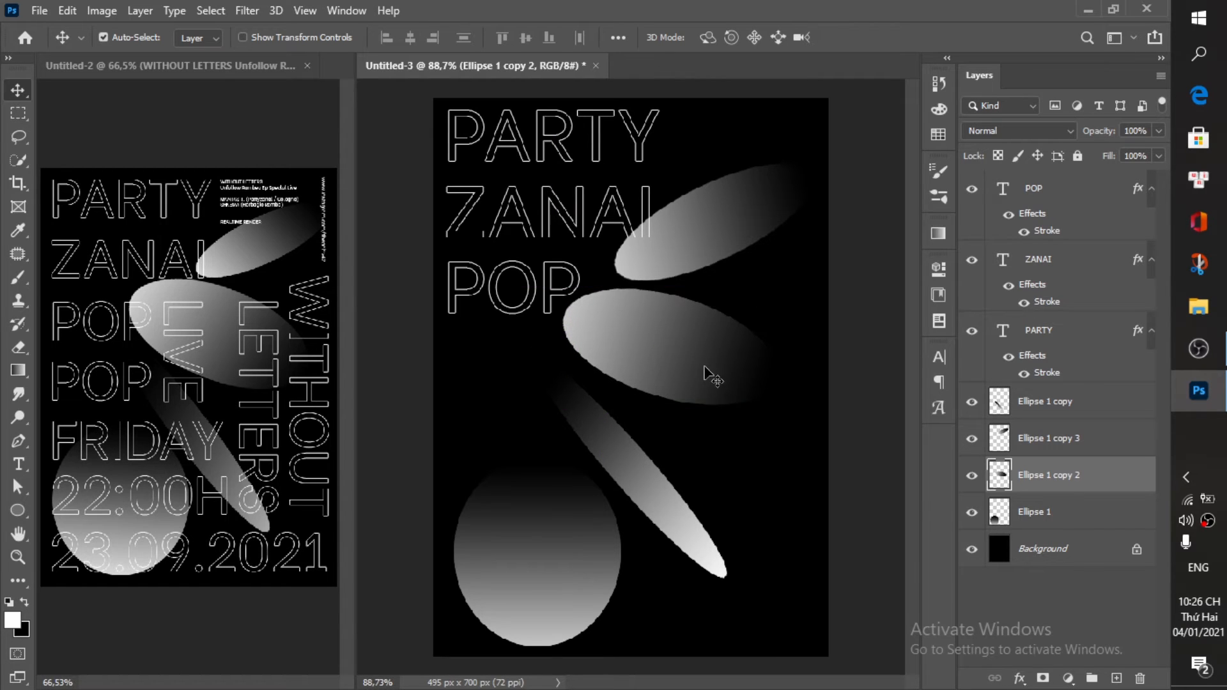
Step: Duplicate "POP" twice below to form the fourth and fifth lines, and move the fourth line up closer to the third
drag(570, 311, 547, 374)
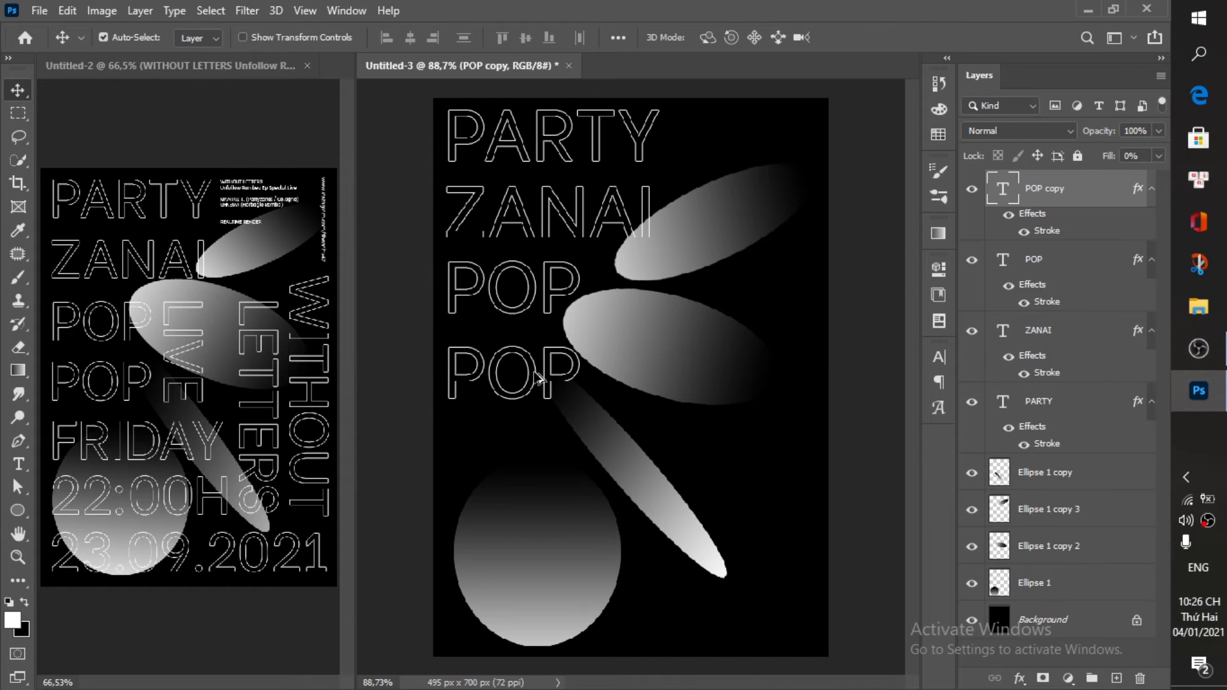
drag(538, 369, 537, 426)
key(alt+shift)
mouse_move(529, 382)
mouse_down()
mouse_move(529, 369)
mouse_move(530, 380)
mouse_up()
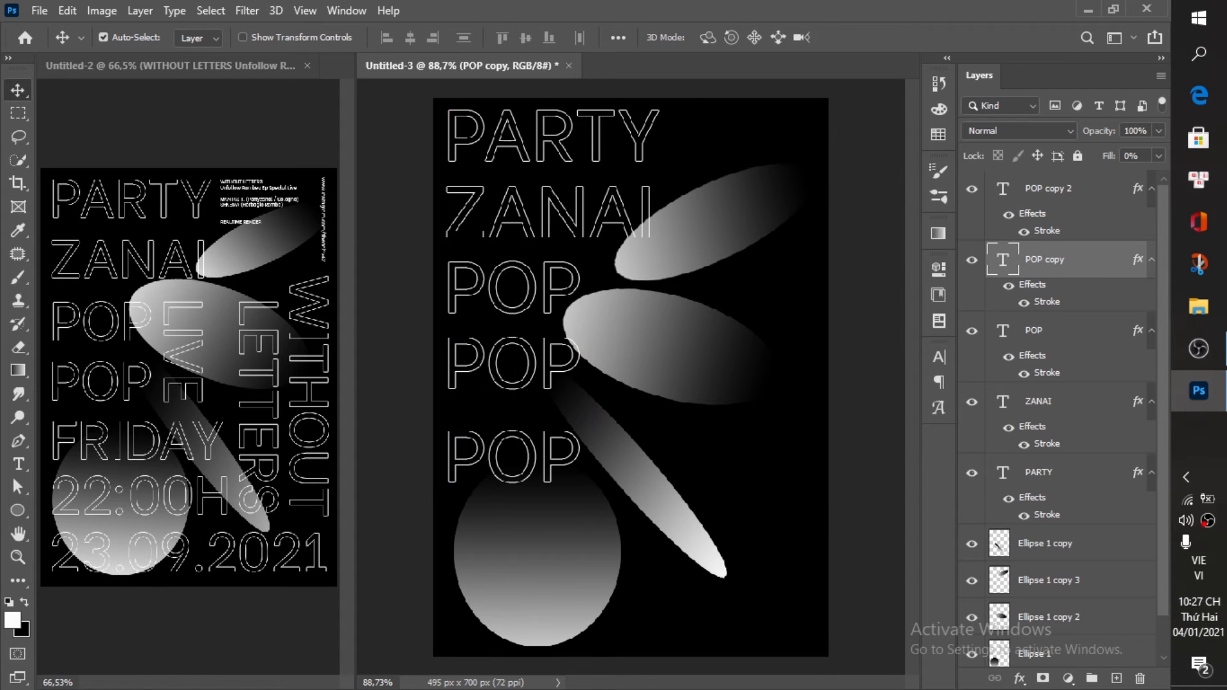
key(super+space)
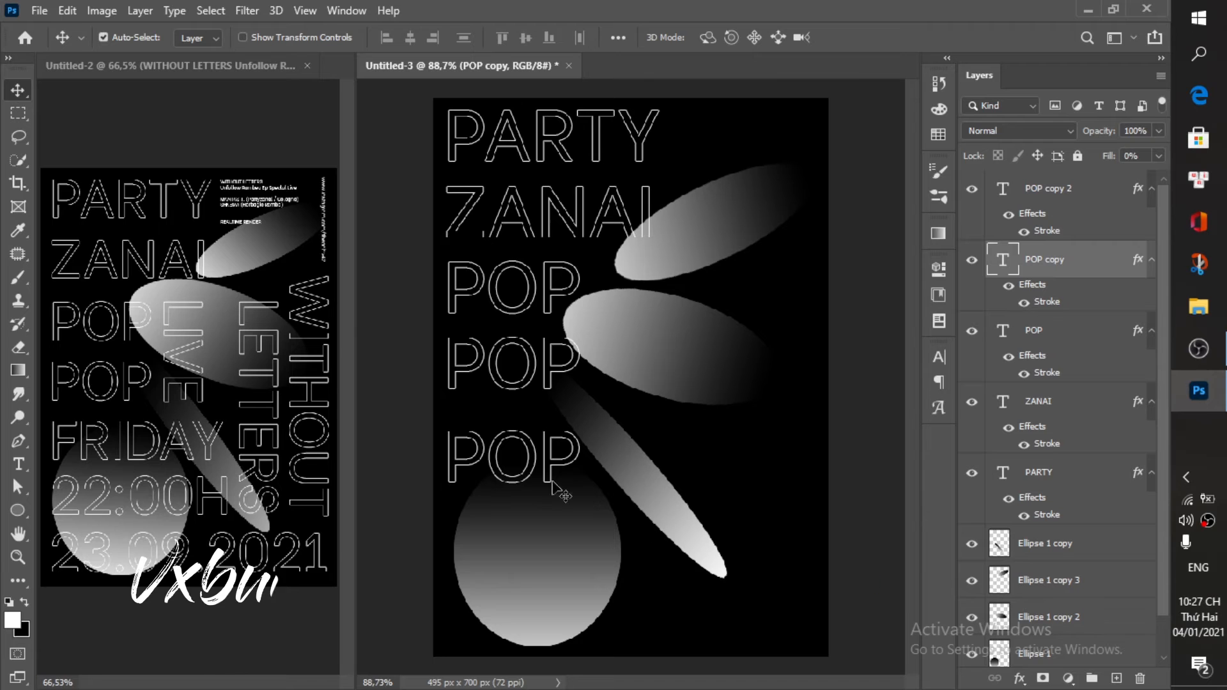
Step: Move the lowest "POP" copy up and replace its wording with "FRIDAY"
drag(535, 459, 531, 434)
double_click(530, 432)
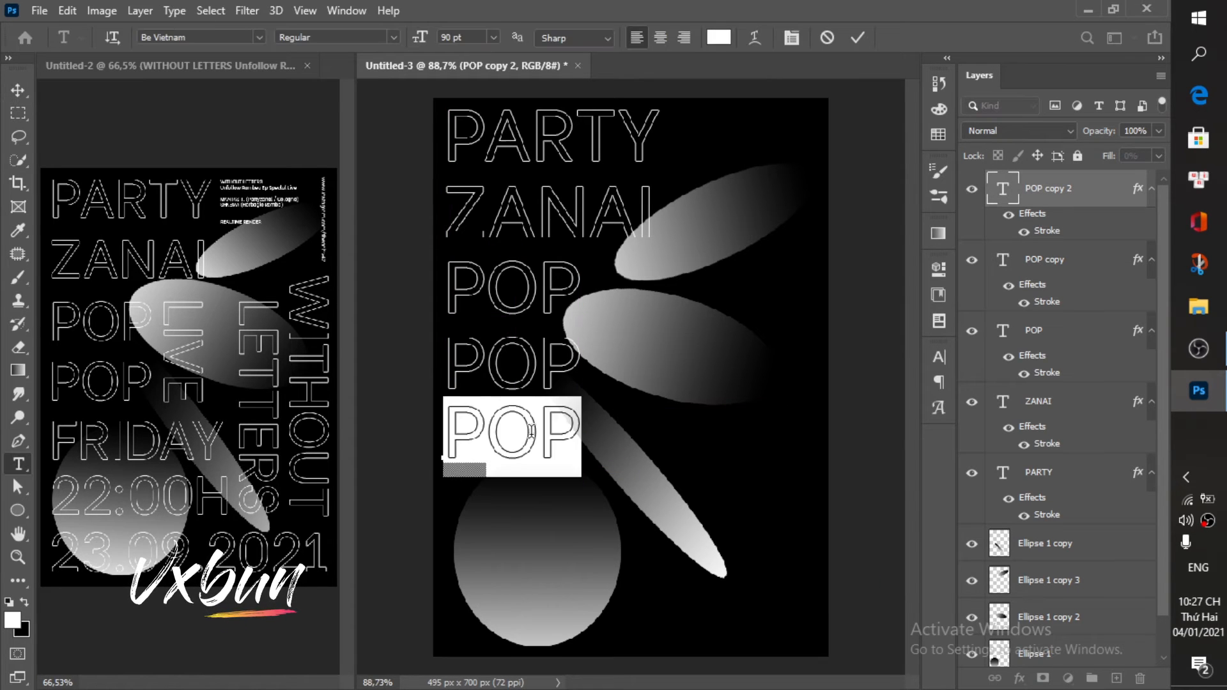
text(FR)
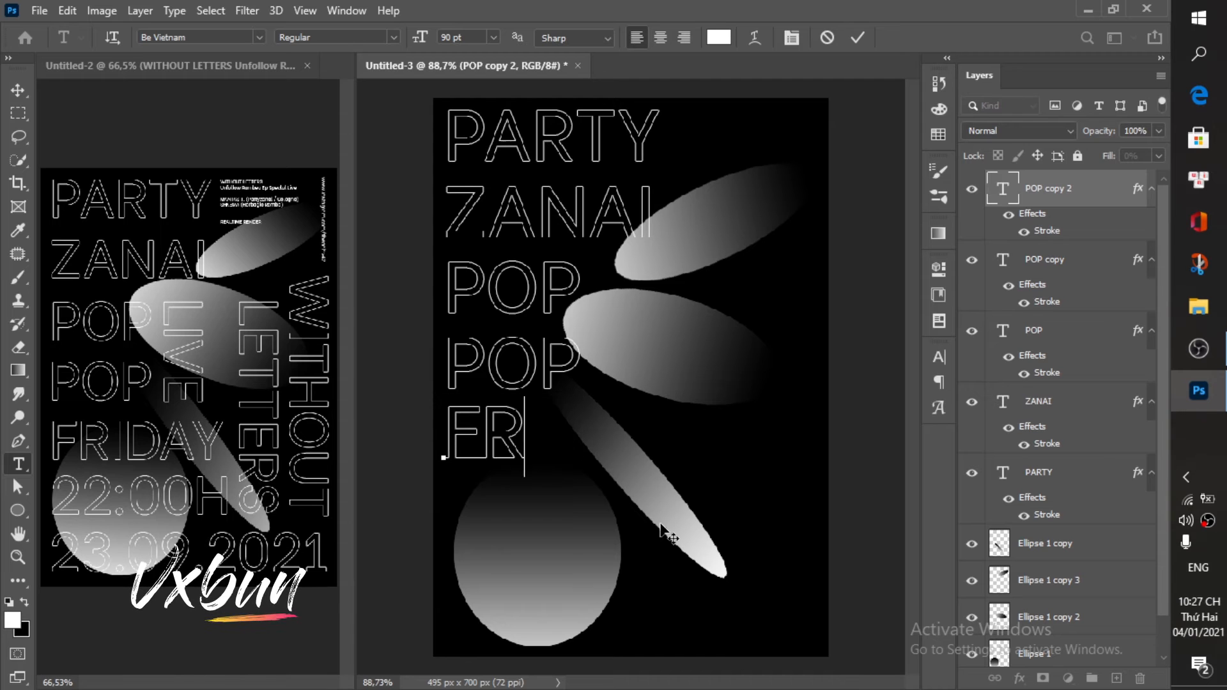
text(IDAY)
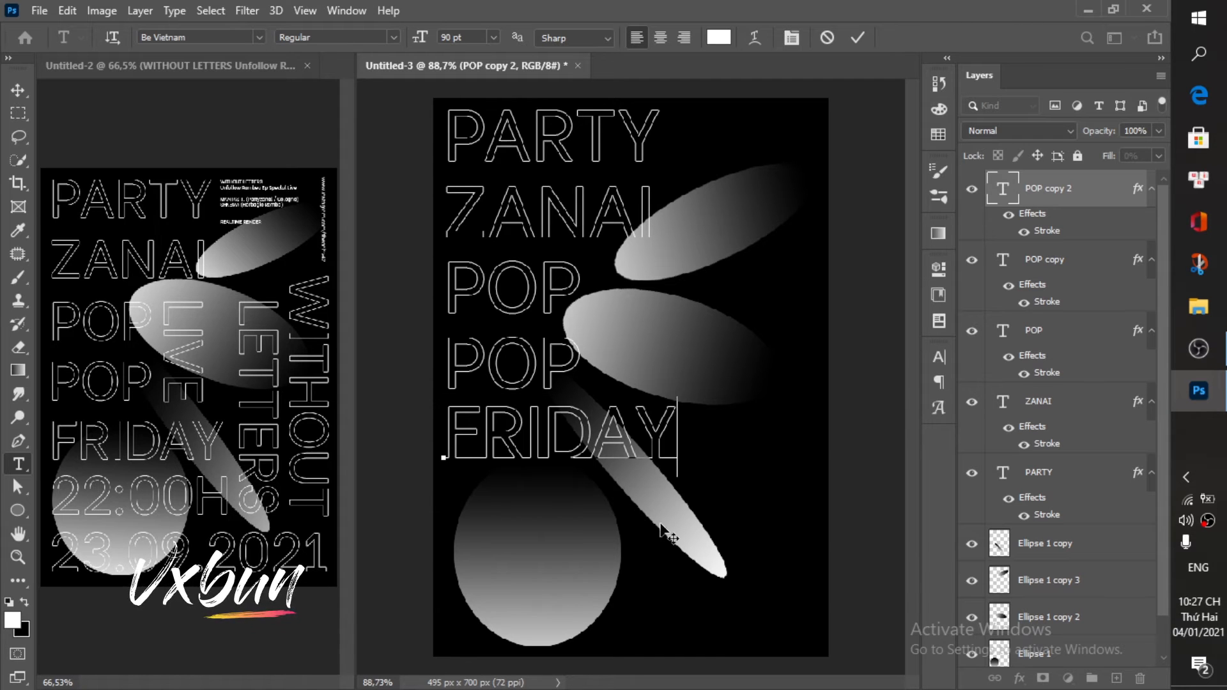
click(856, 38)
key(v)
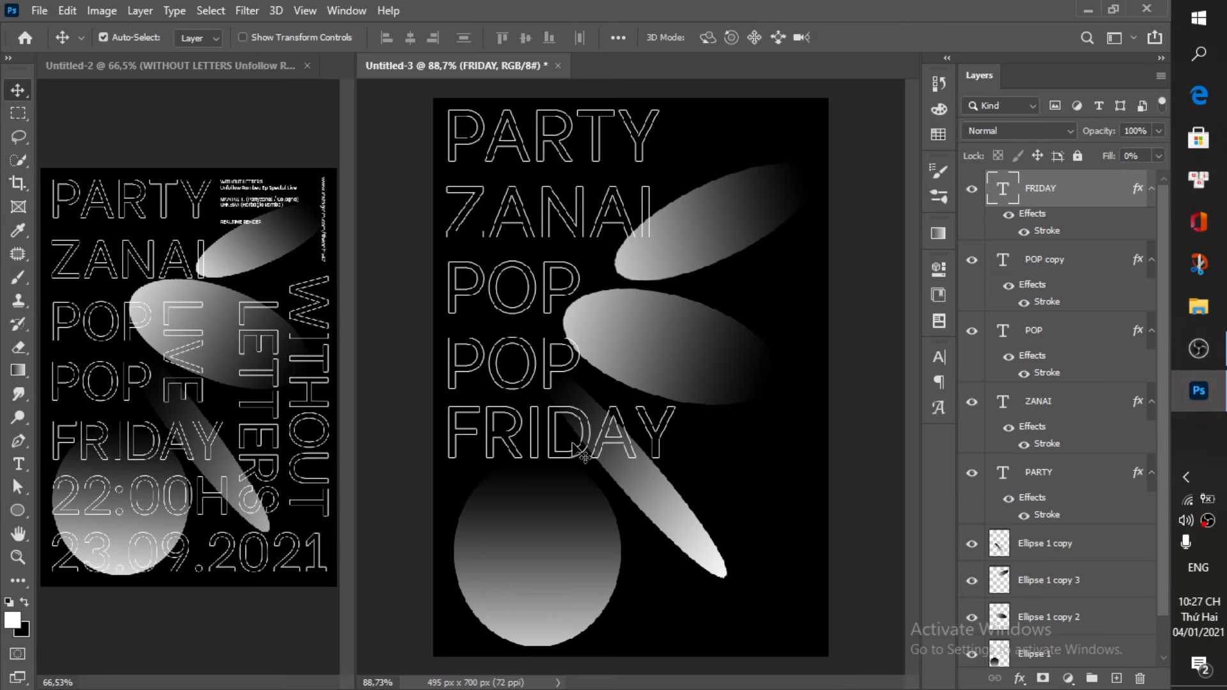
Step: Lower the "FRIDAY" line slightly, duplicate it below, and replace the copy's wording with "22:00H"
drag(566, 458, 549, 539)
double_click(551, 539)
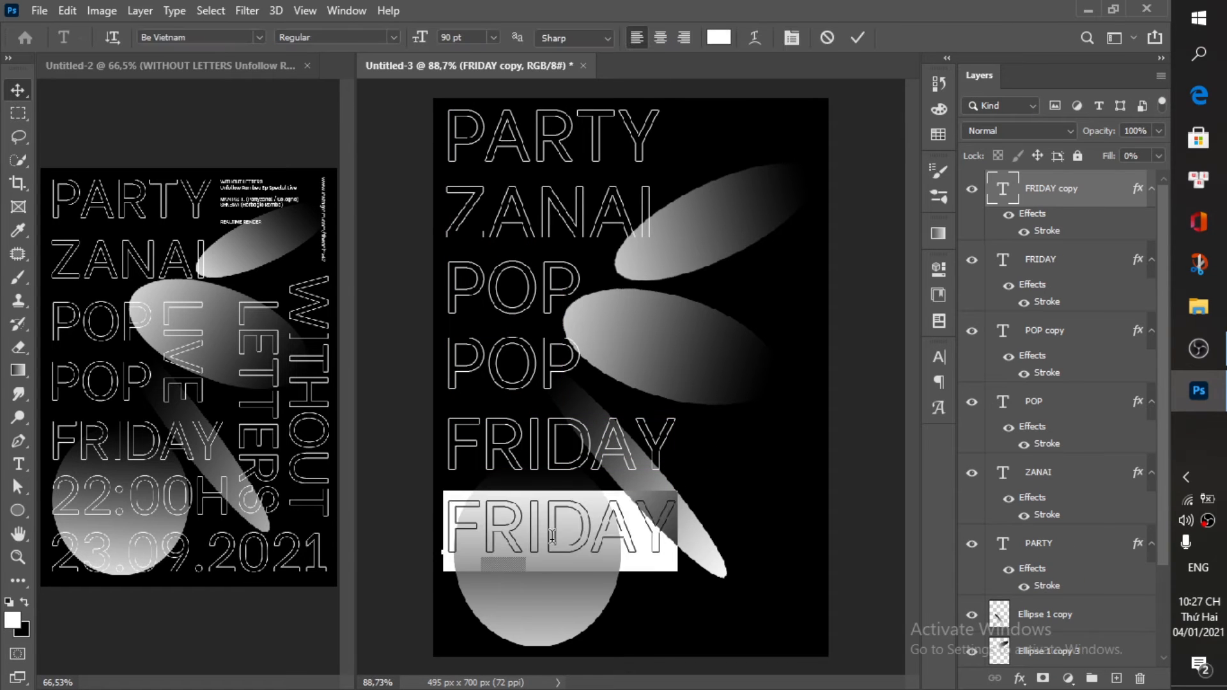
text(22)
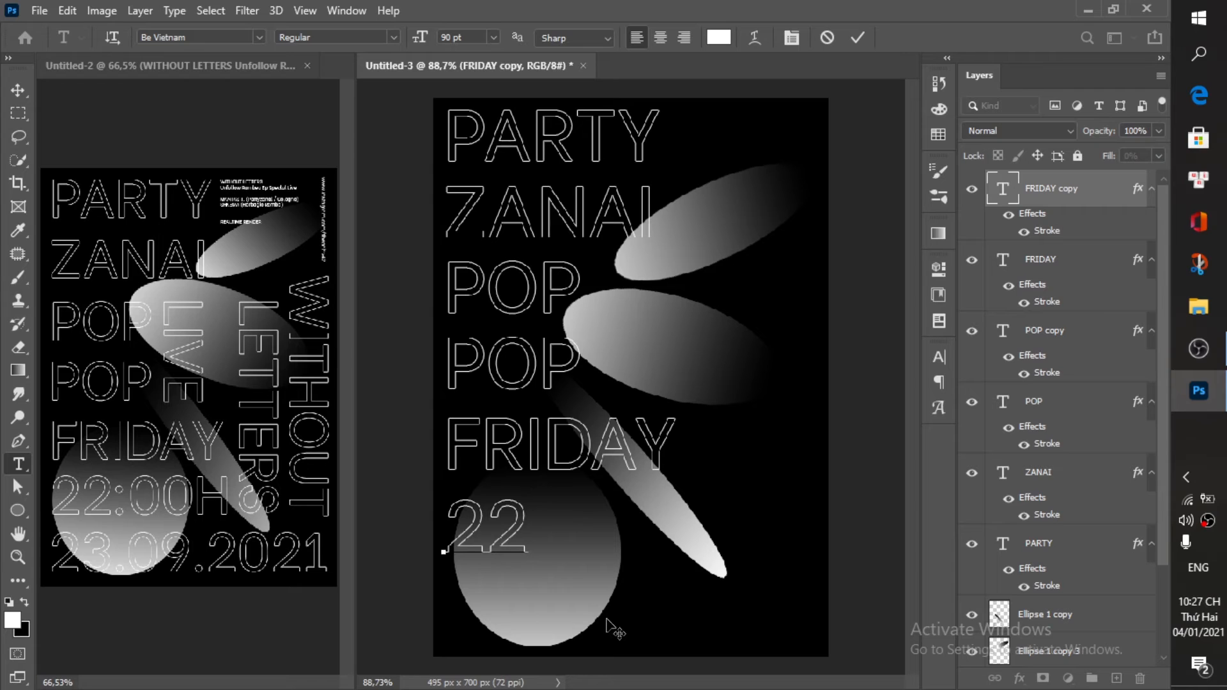
text(:00)
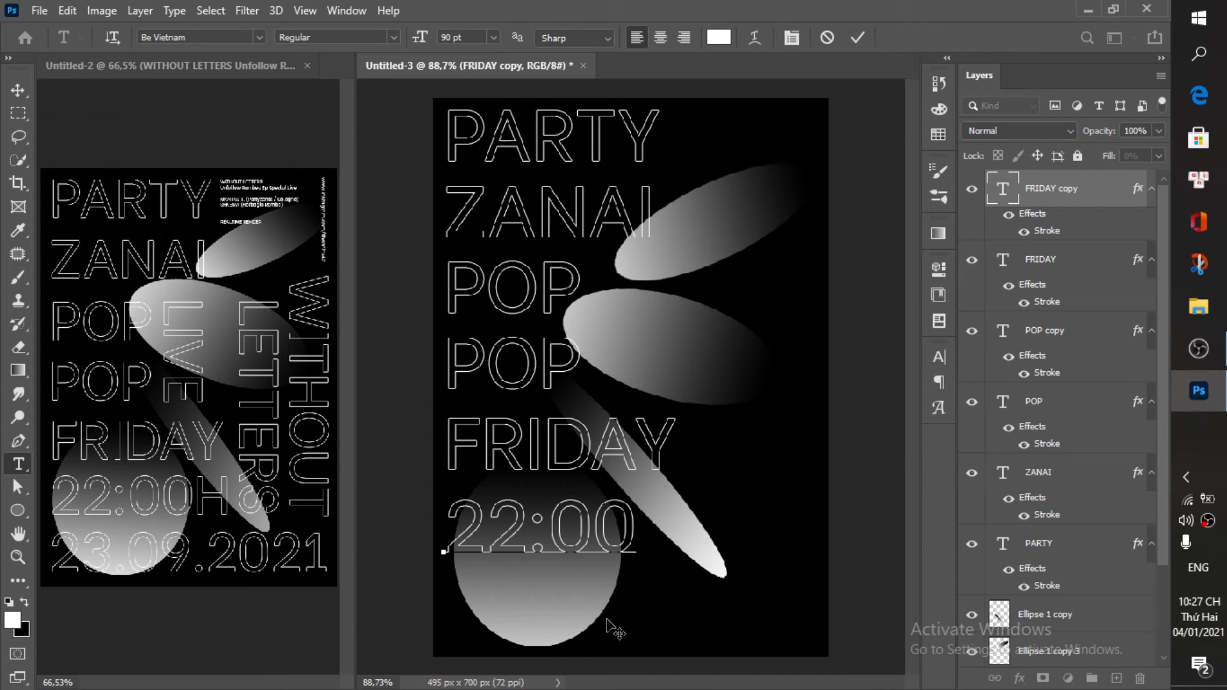
text(H)
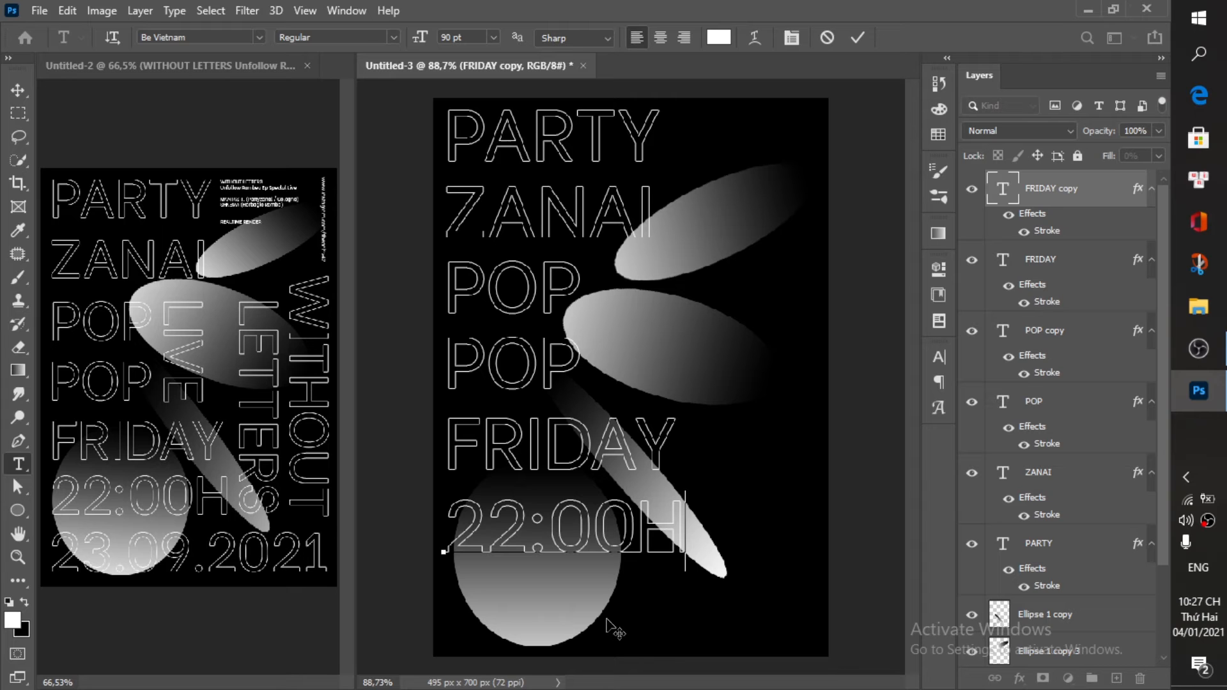
click(857, 38)
key(v)
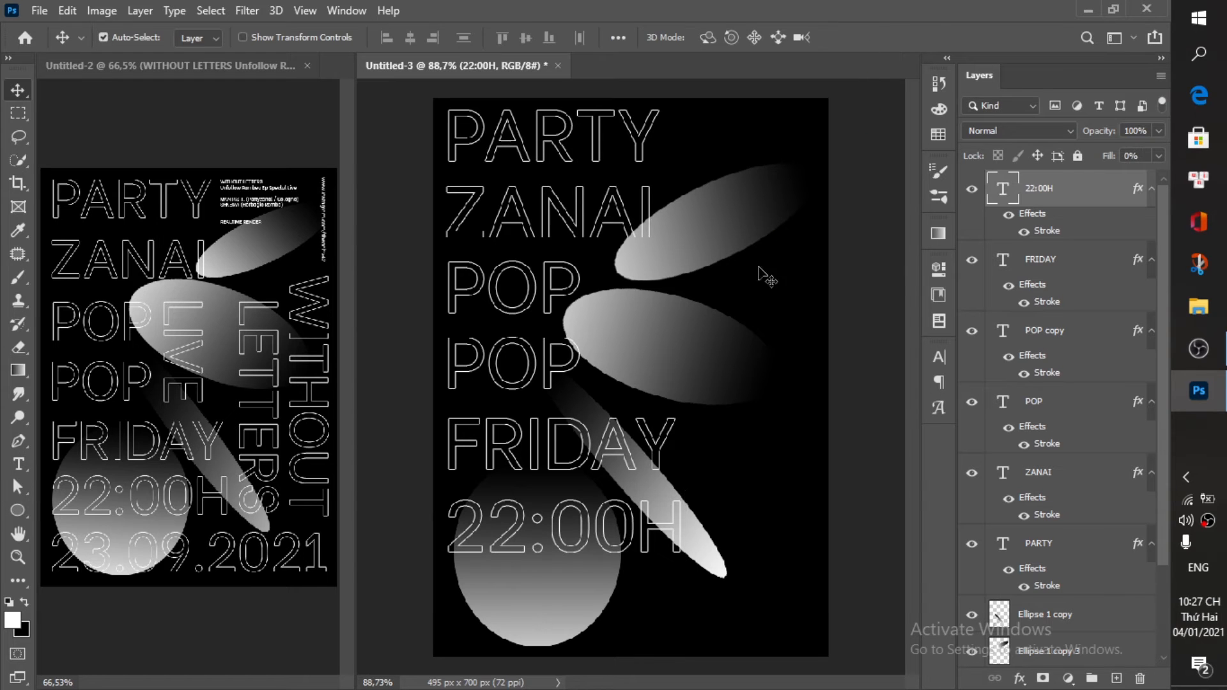
Step: Duplicate the "22:00H" text below as the last line and replace the copy's wording with "23.09.2021"
drag(571, 530, 555, 605)
double_click(571, 606)
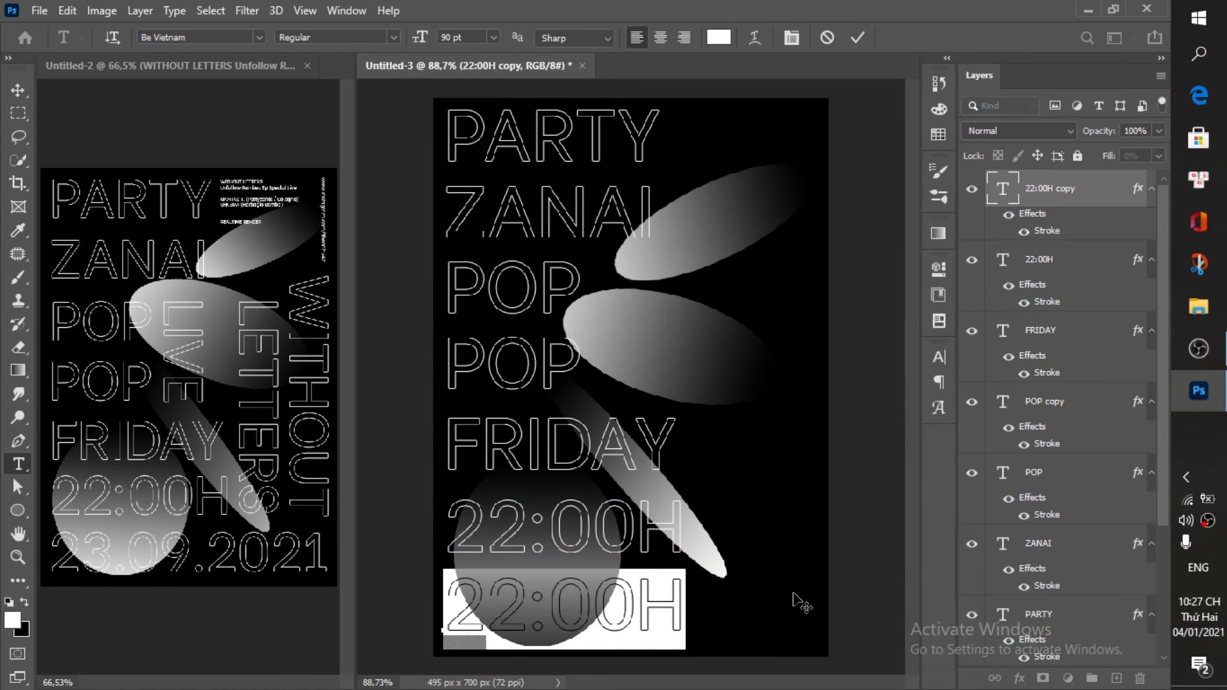
text(23.09.2012)
key(BackSpace)
key(BackSpace)
text(21)
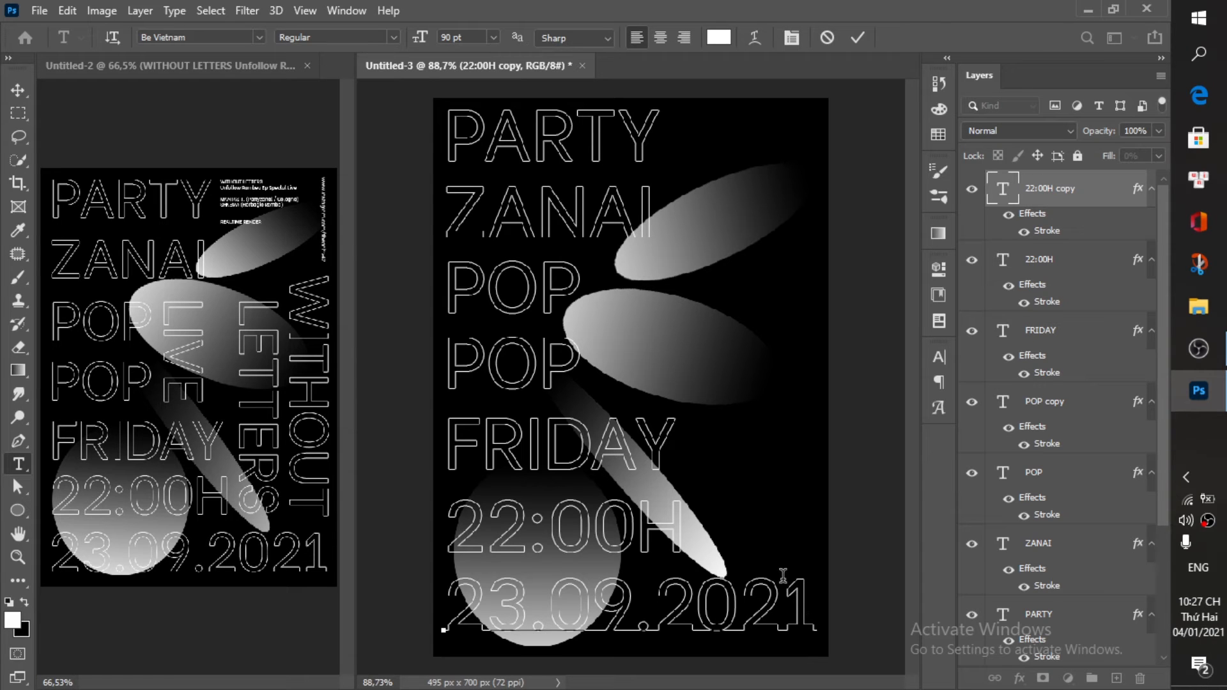
click(857, 37)
key(v)
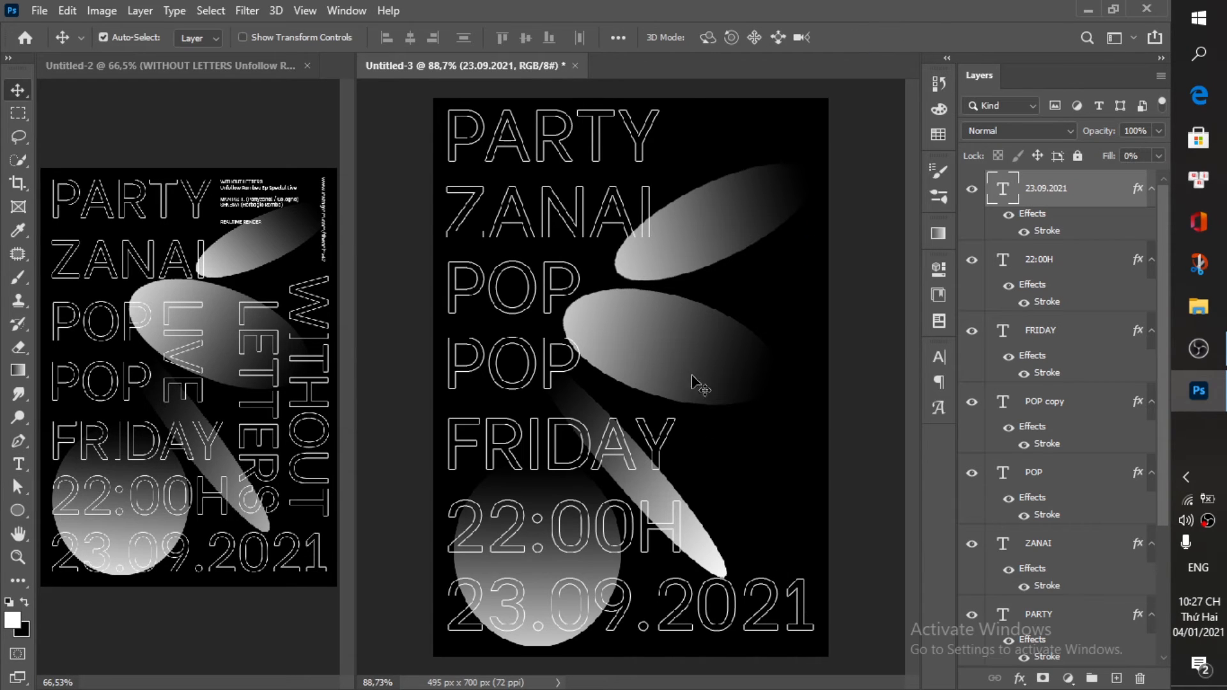
Step: Duplicate the first "POP" line to its right and replace the copy's wording with "LIVE"
drag(556, 311, 706, 311)
double_click(696, 301)
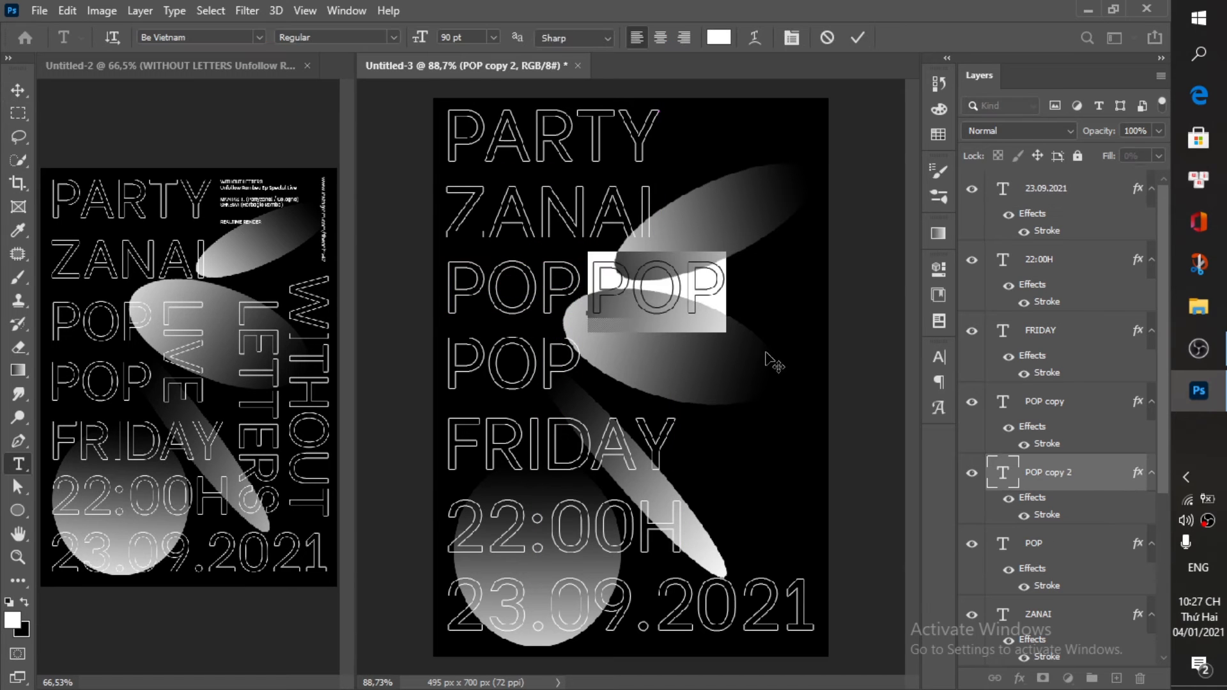
text(LIVE)
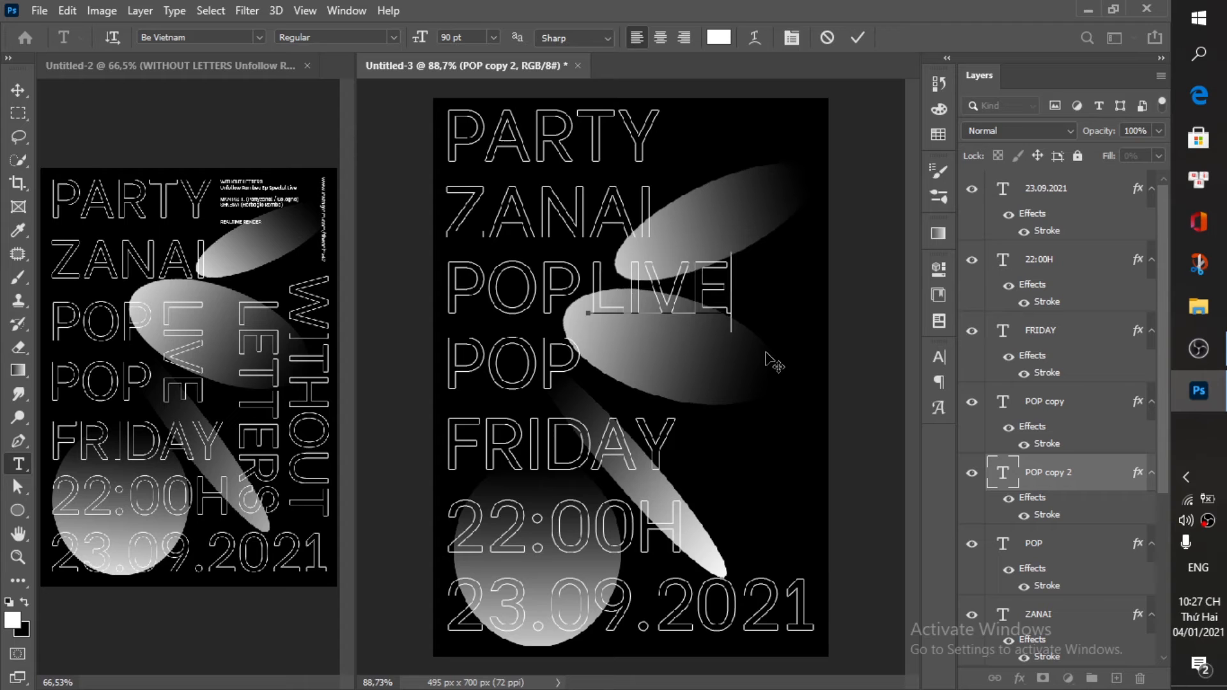
Step: Rotate the "LIVE" text 90° clockwise and place it vertically just right of the two "POP" lines
drag(747, 248, 722, 424)
drag(669, 319, 637, 382)
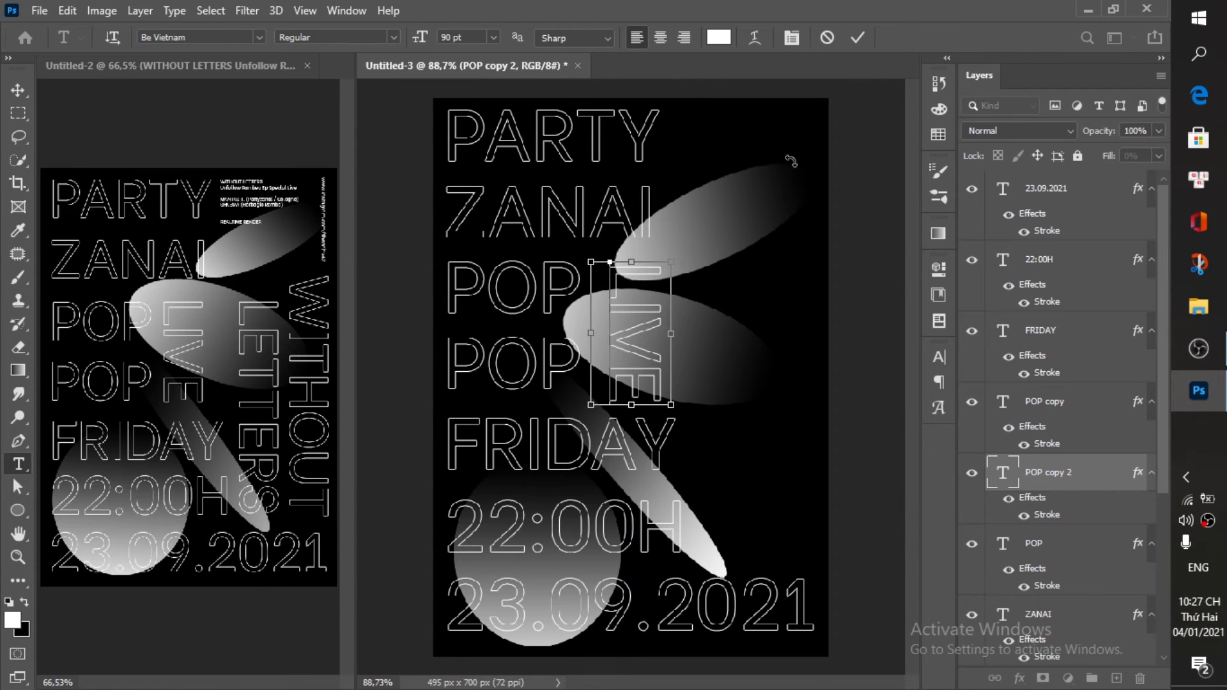
click(857, 37)
drag(619, 308, 608, 308)
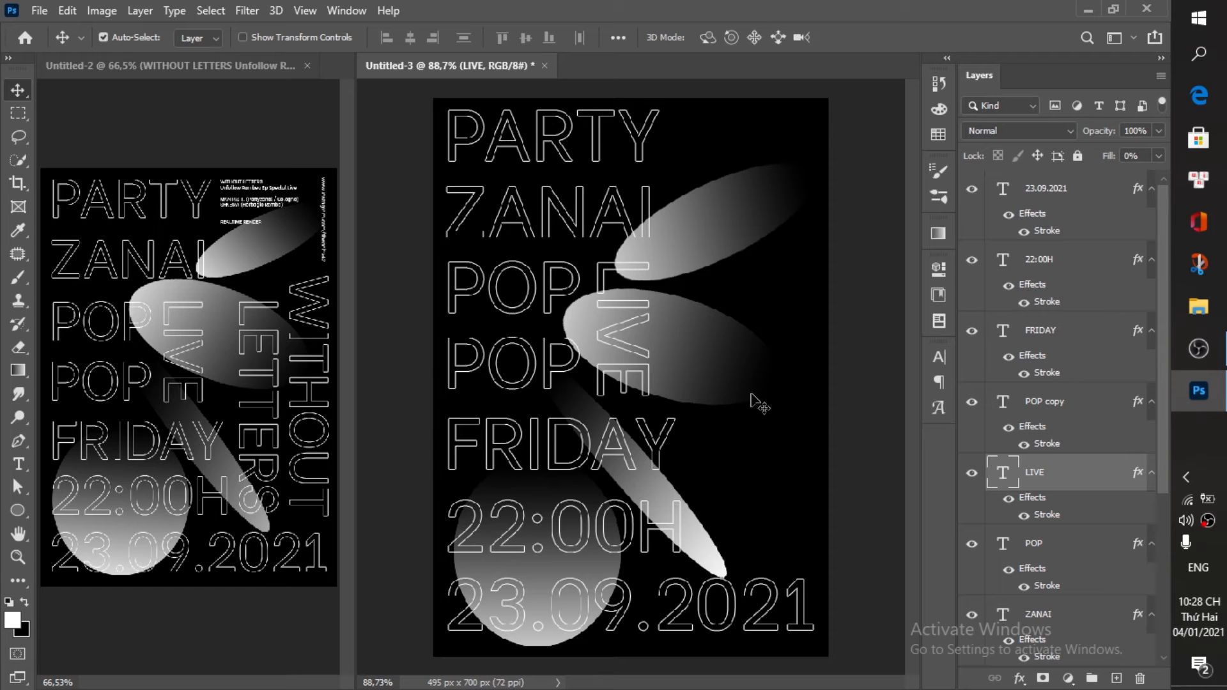
Step: Set the font size of the vertical "LIVE" text to 88 pt and close the character settings
click(938, 359)
key(Down)
key(Down)
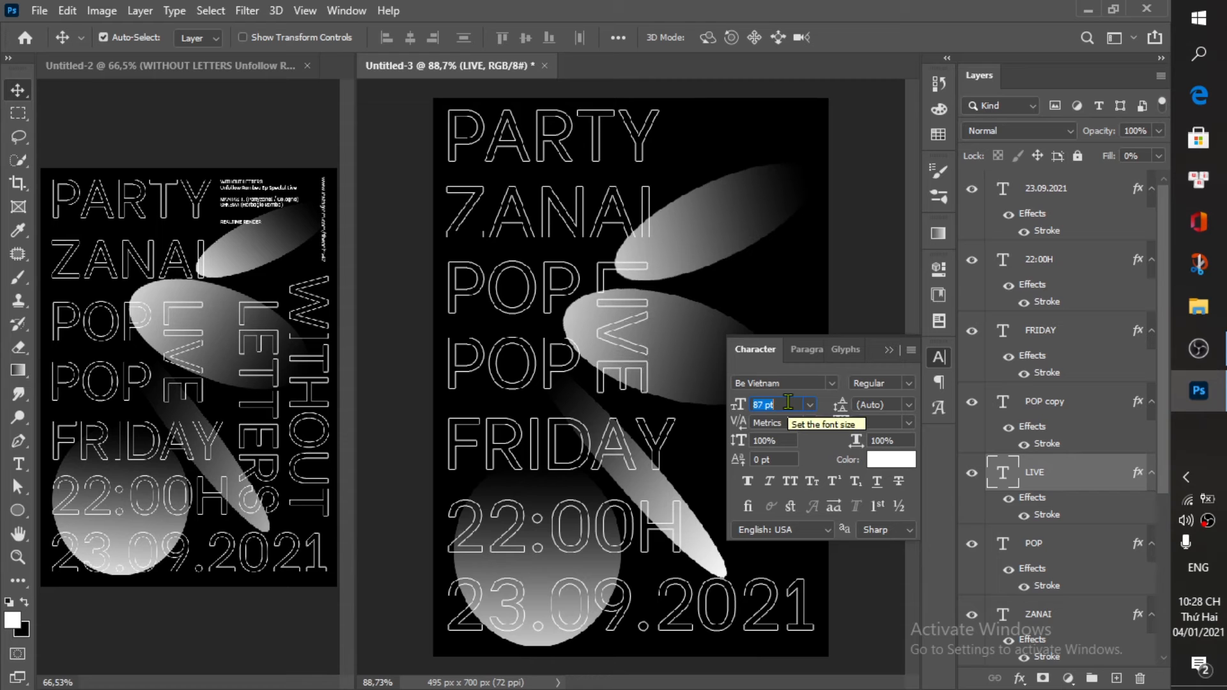
key(Down)
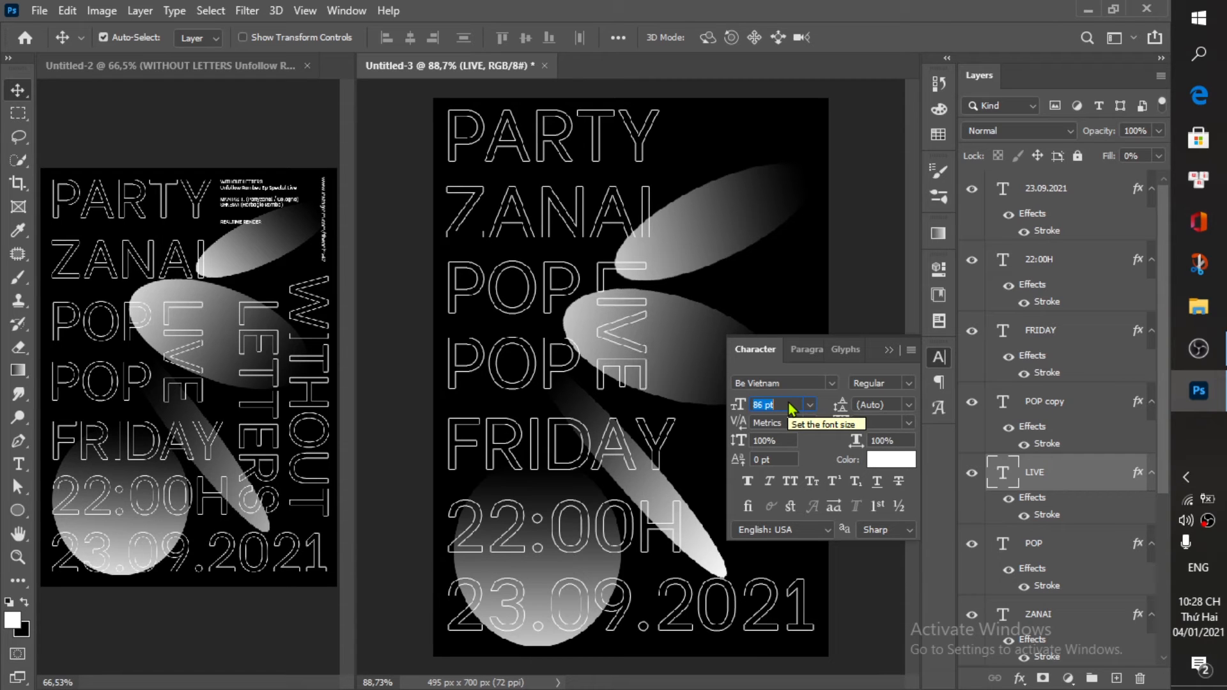
key(Up)
key(Up)
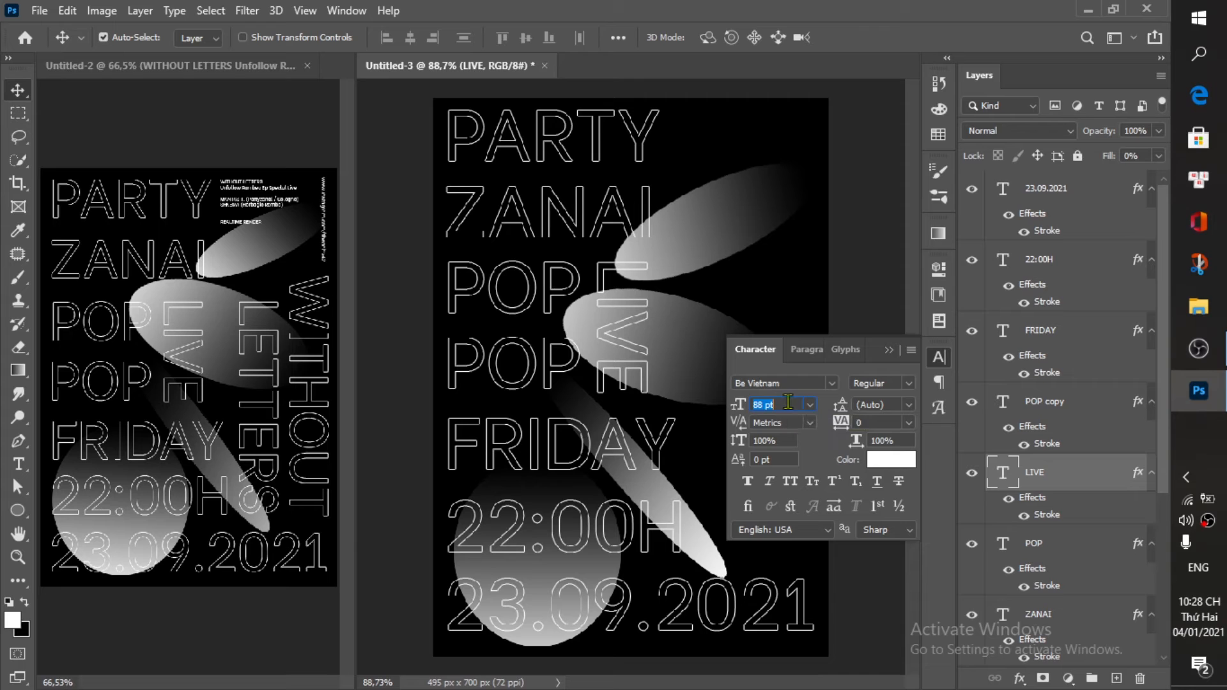
click(939, 357)
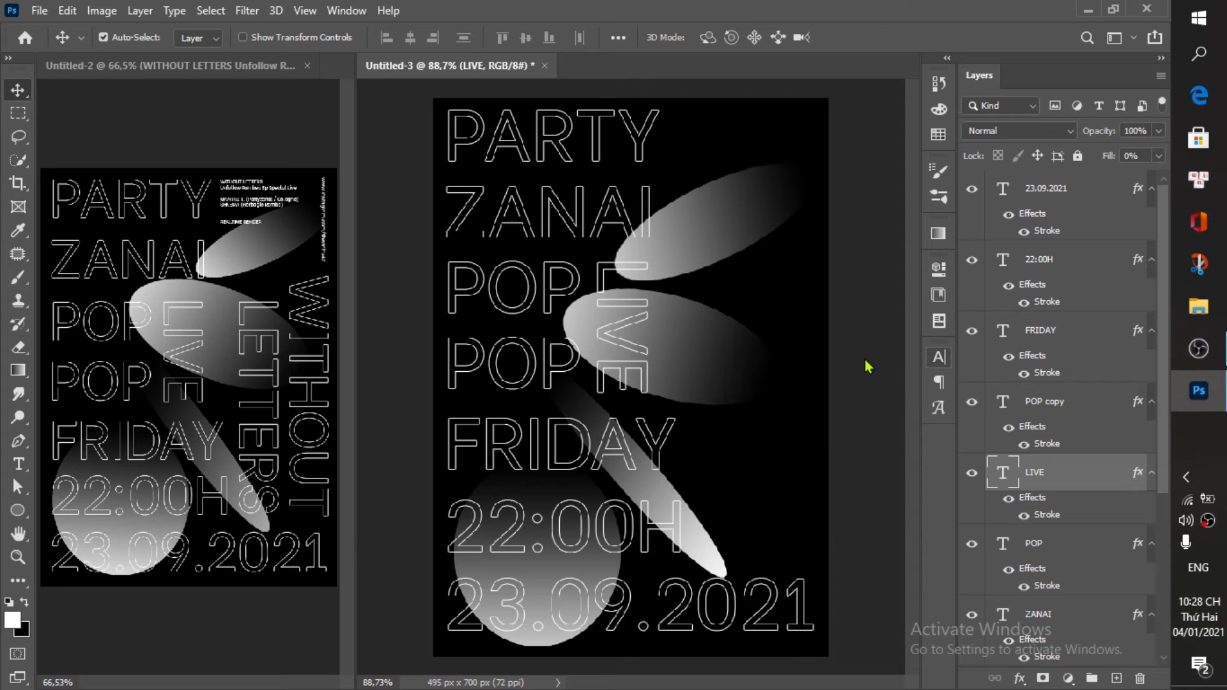
Step: Select the second "POP" line and nudge it slightly downward
click(557, 378)
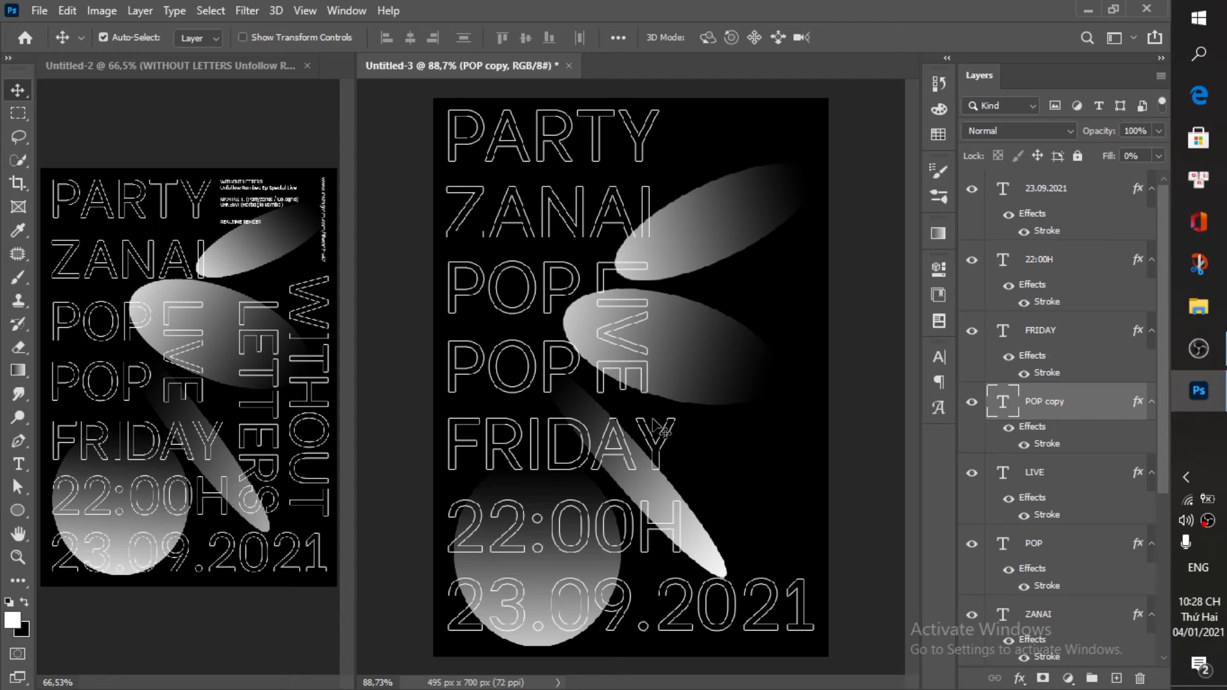
Step: Duplicate the vertical "LIVE" text to its right and replace the copy's wording with "LETTERS"
click(612, 340)
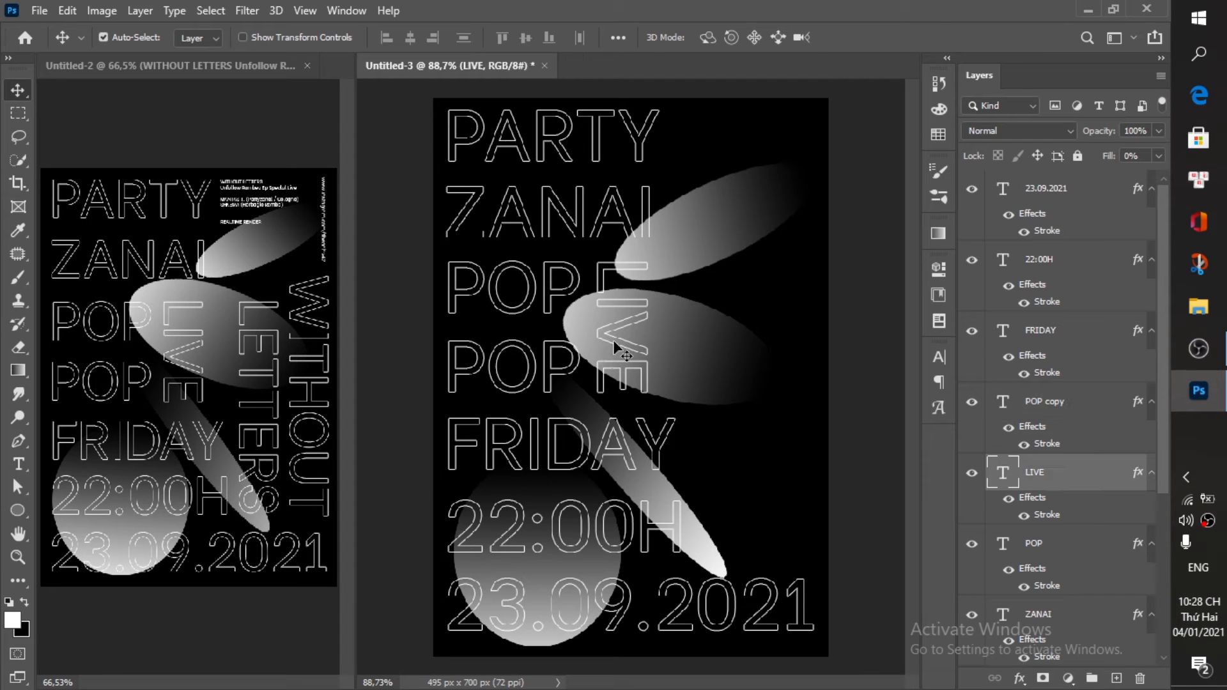
drag(613, 340, 700, 348)
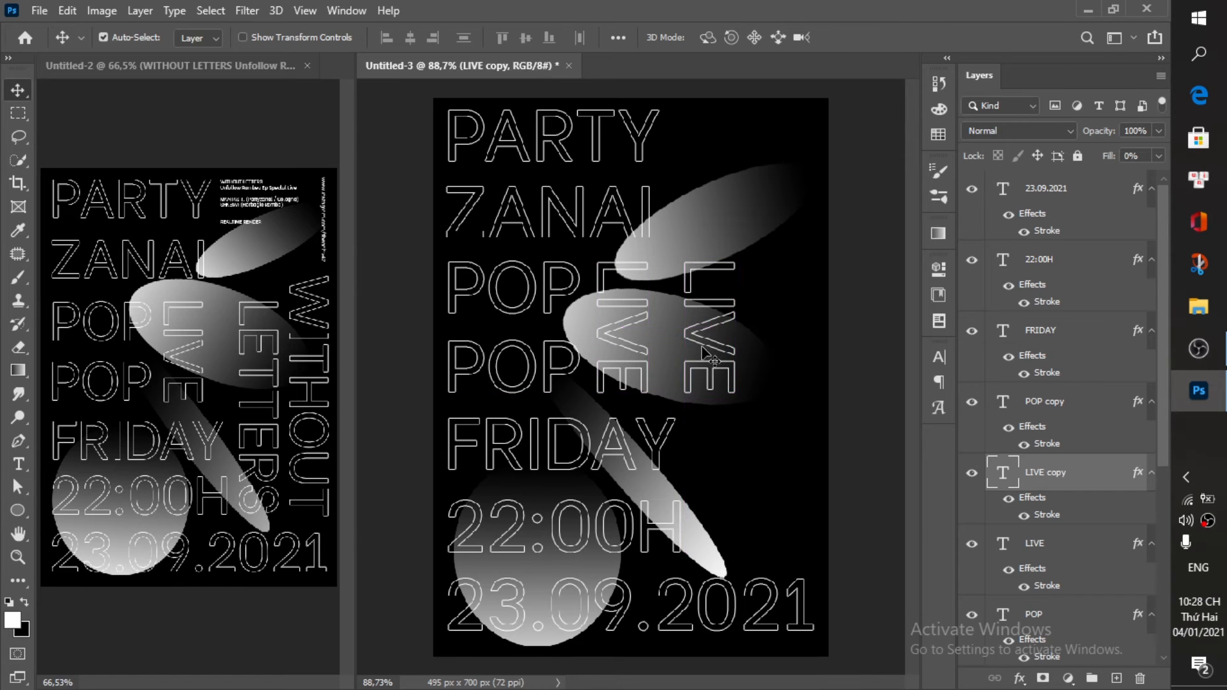
double_click(702, 343)
text(LE)
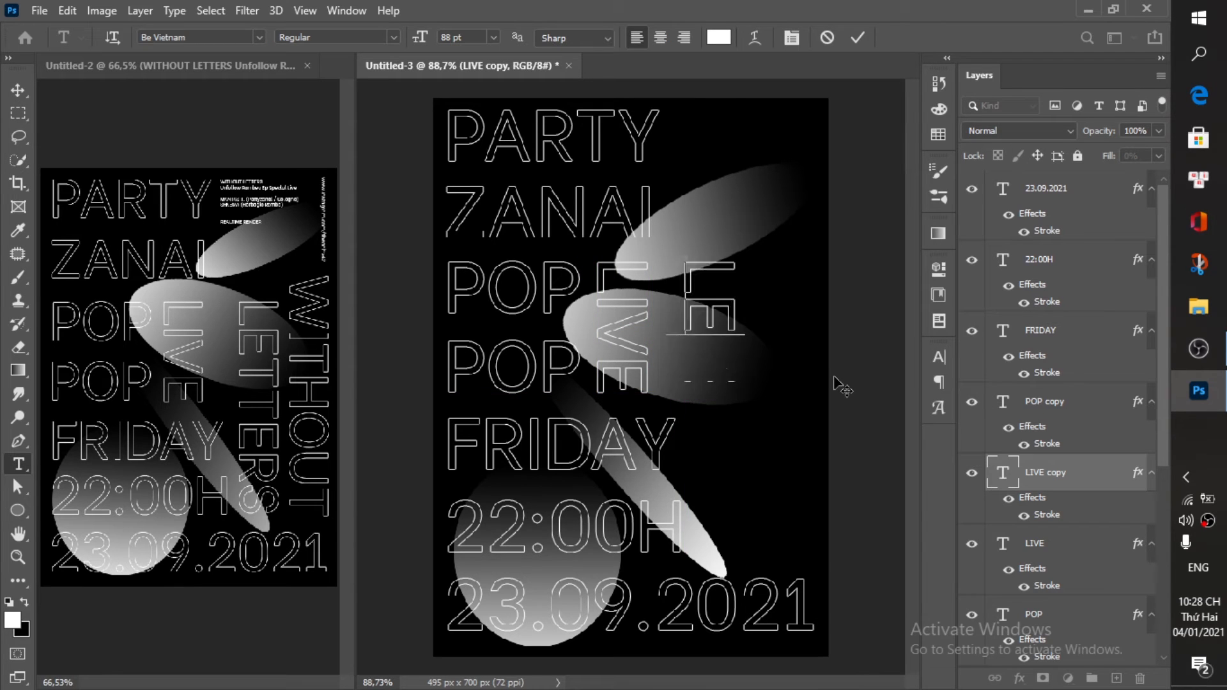
text(TTERS)
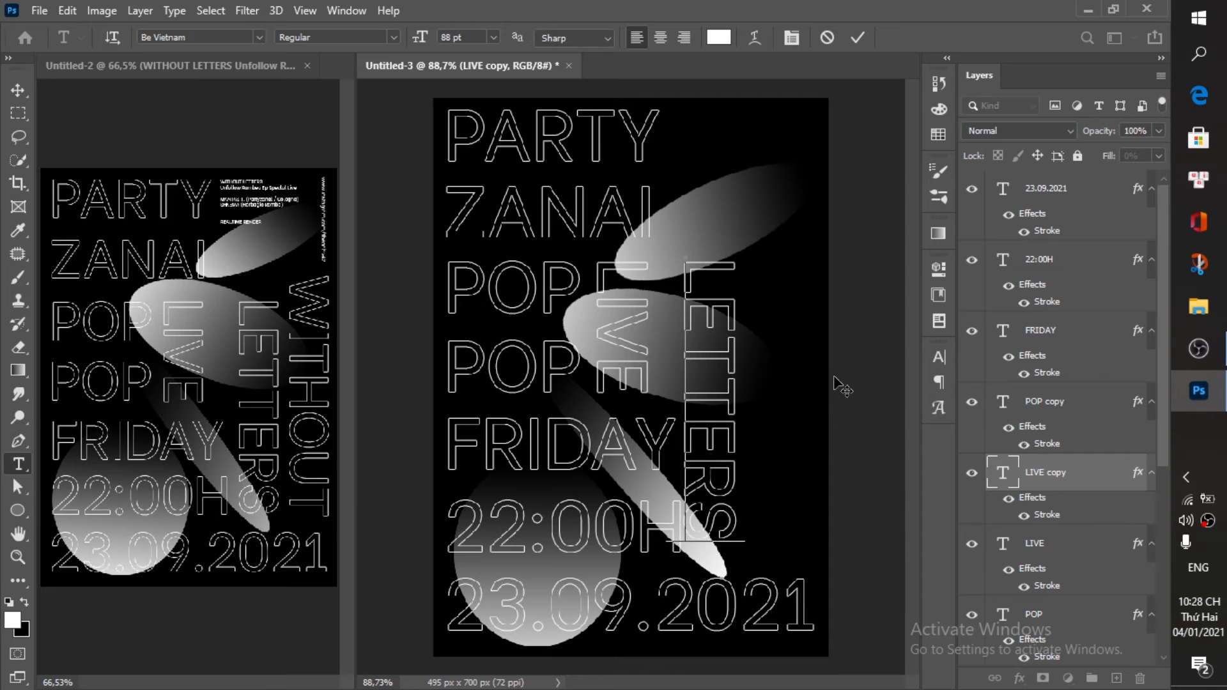
click(857, 37)
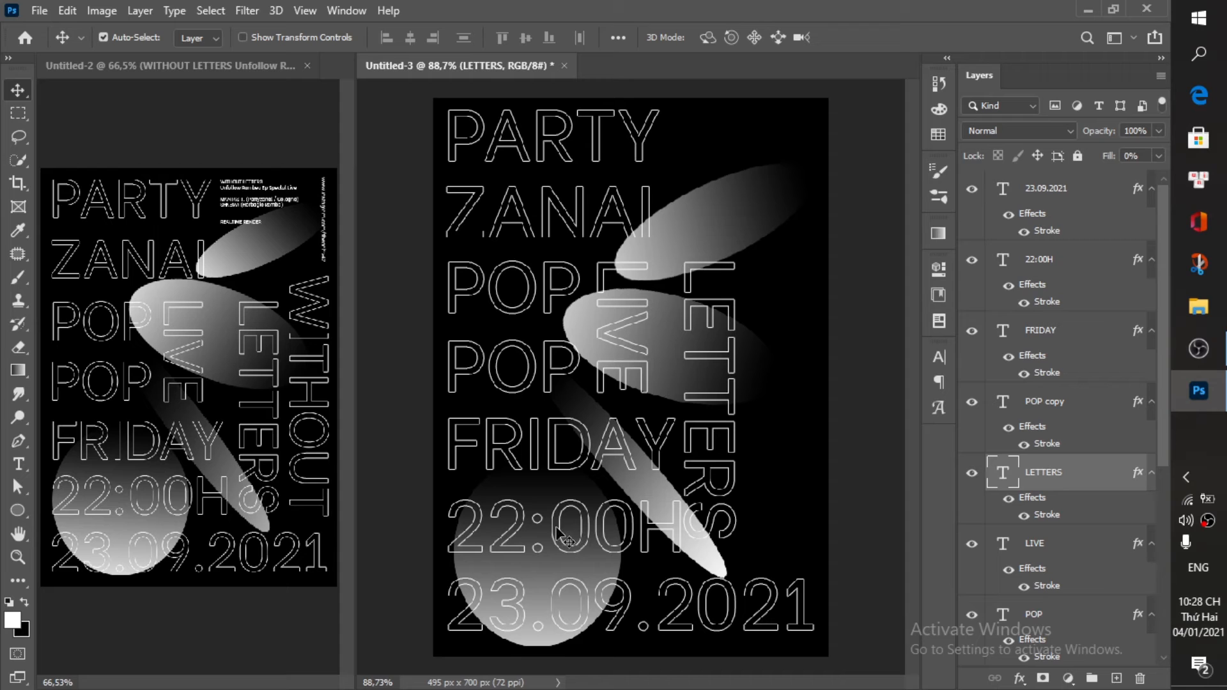
Step: Shift the "FRIDAY" line slightly right and down, and move the vertical "LETTERS" text a little to the right
drag(549, 462, 563, 472)
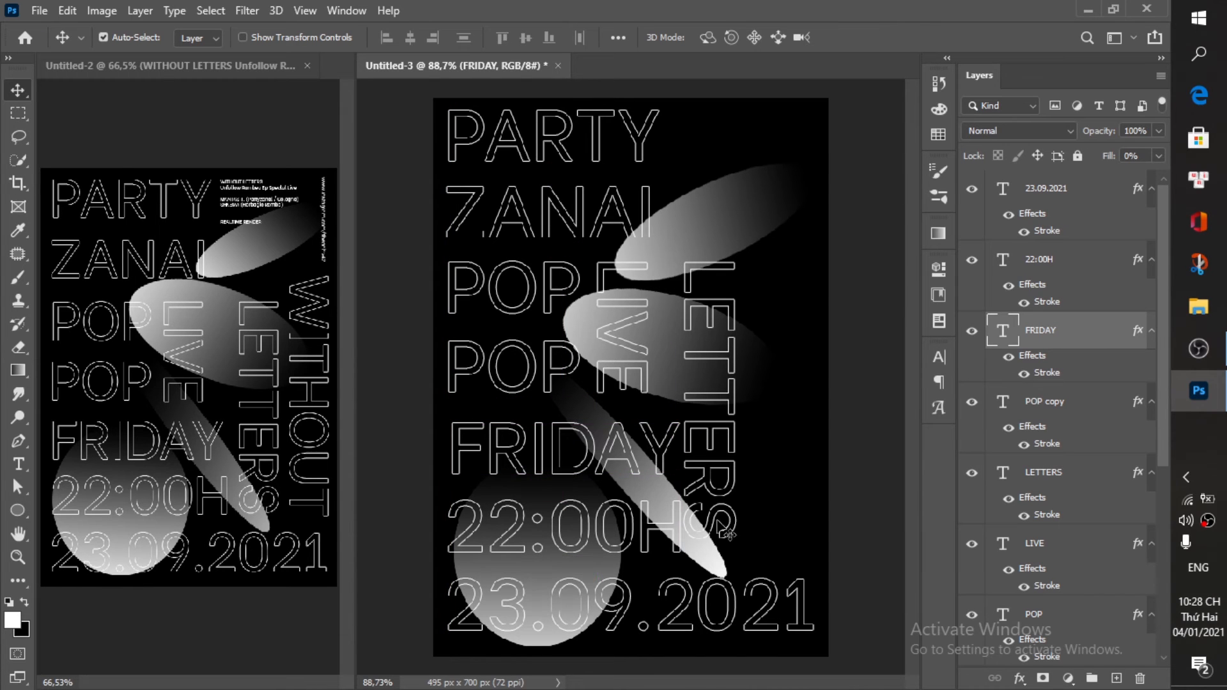
mouse_move(730, 460)
mouse_down()
mouse_move(745, 469)
mouse_move(736, 436)
mouse_move(738, 453)
mouse_up()
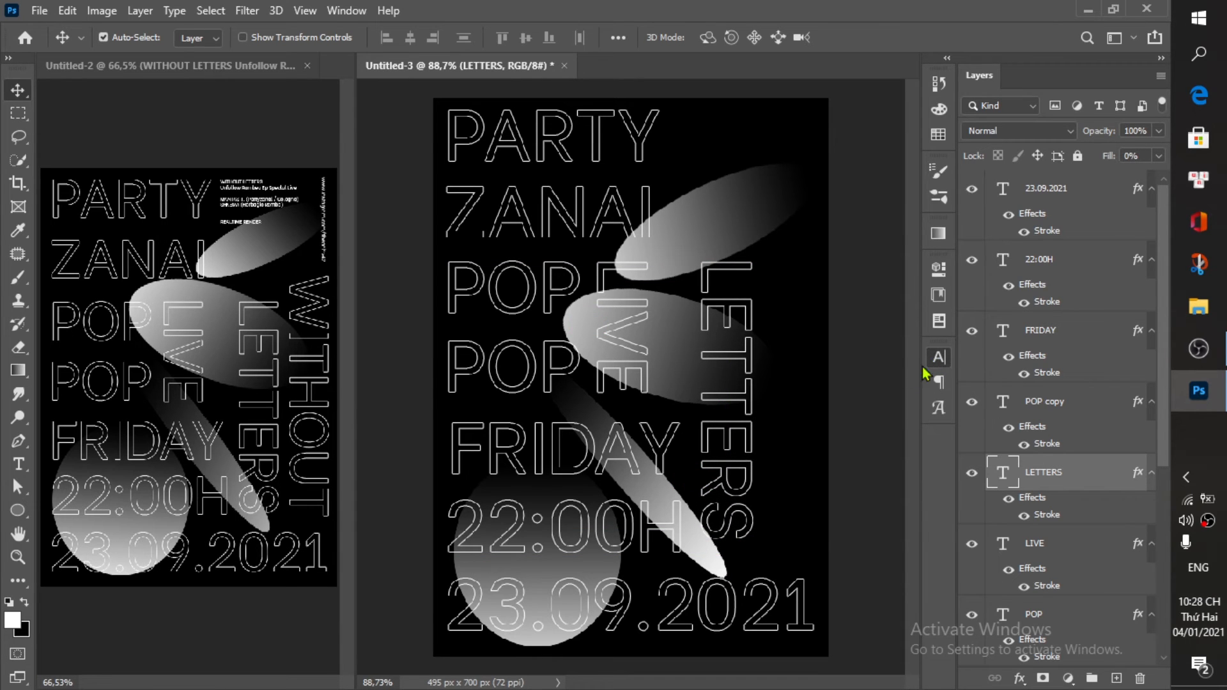
Step: Set the font size of the vertical "LETTERS" text to 93 pt and close the character settings
click(939, 356)
click(793, 403)
key(Up)
key(Up)
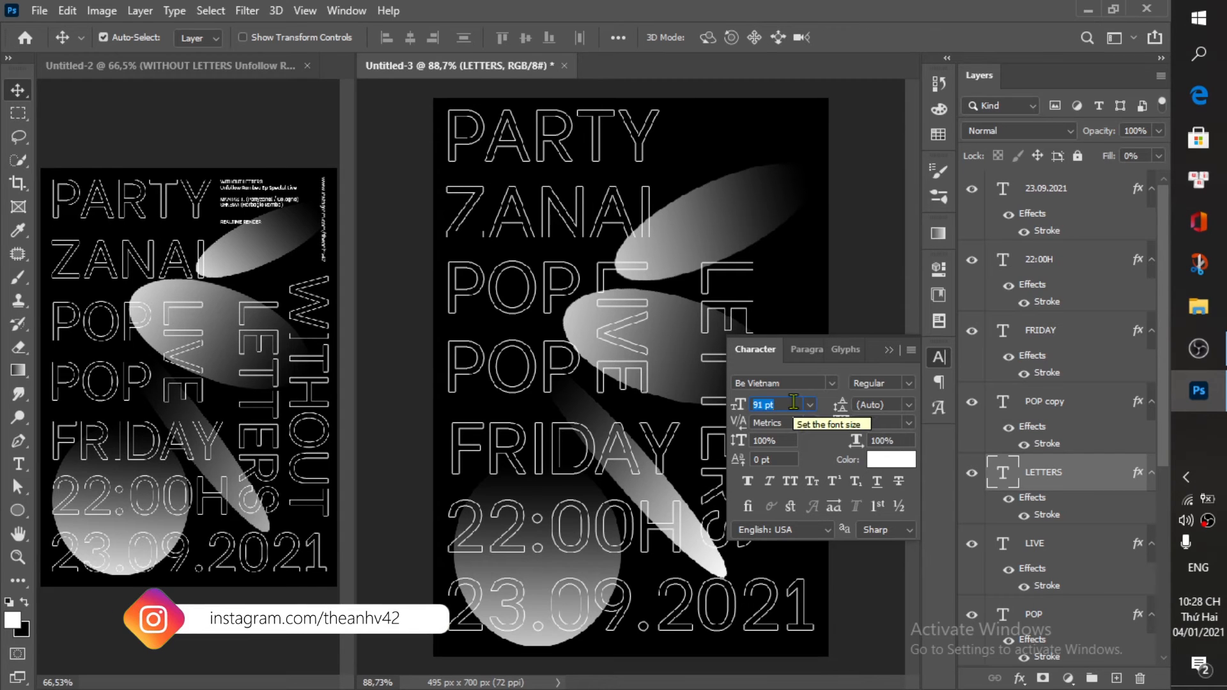
key(Up)
key(Up)
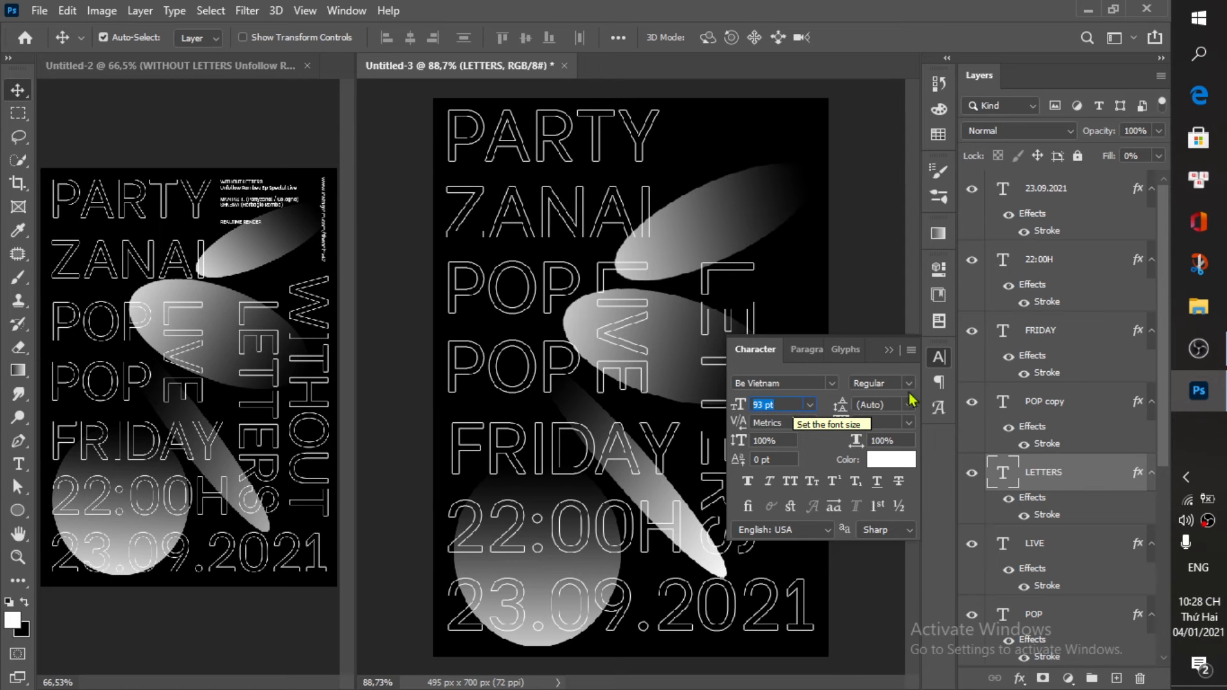
click(938, 357)
Step: Duplicate the vertical "LETTERS" text to its right and replace the copy's wording with "UITHOUT"
scroll(800, 378, up, 1)
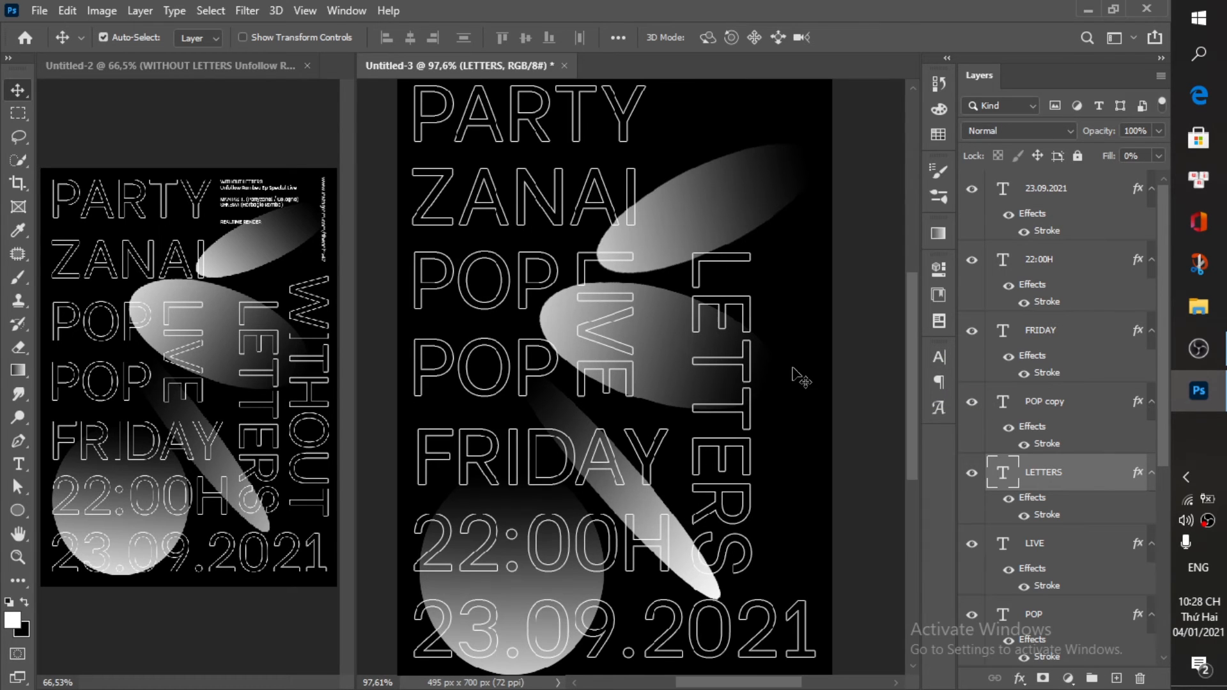
drag(734, 414, 813, 422)
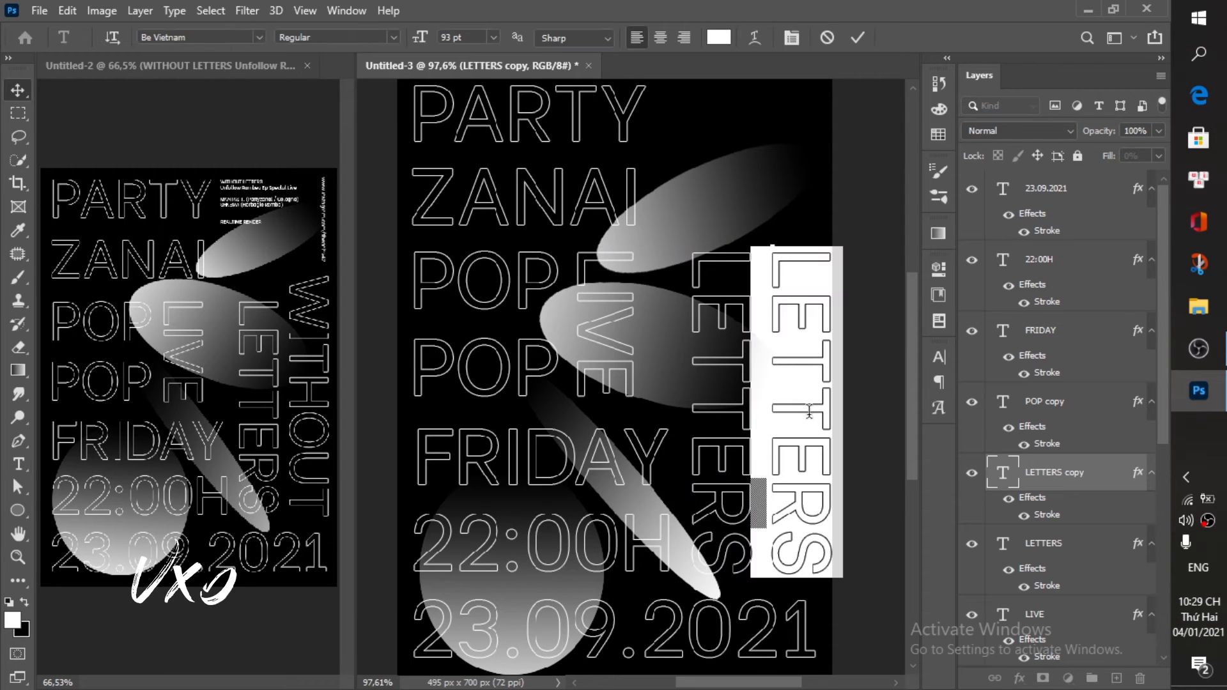
double_click(814, 421)
text(W)
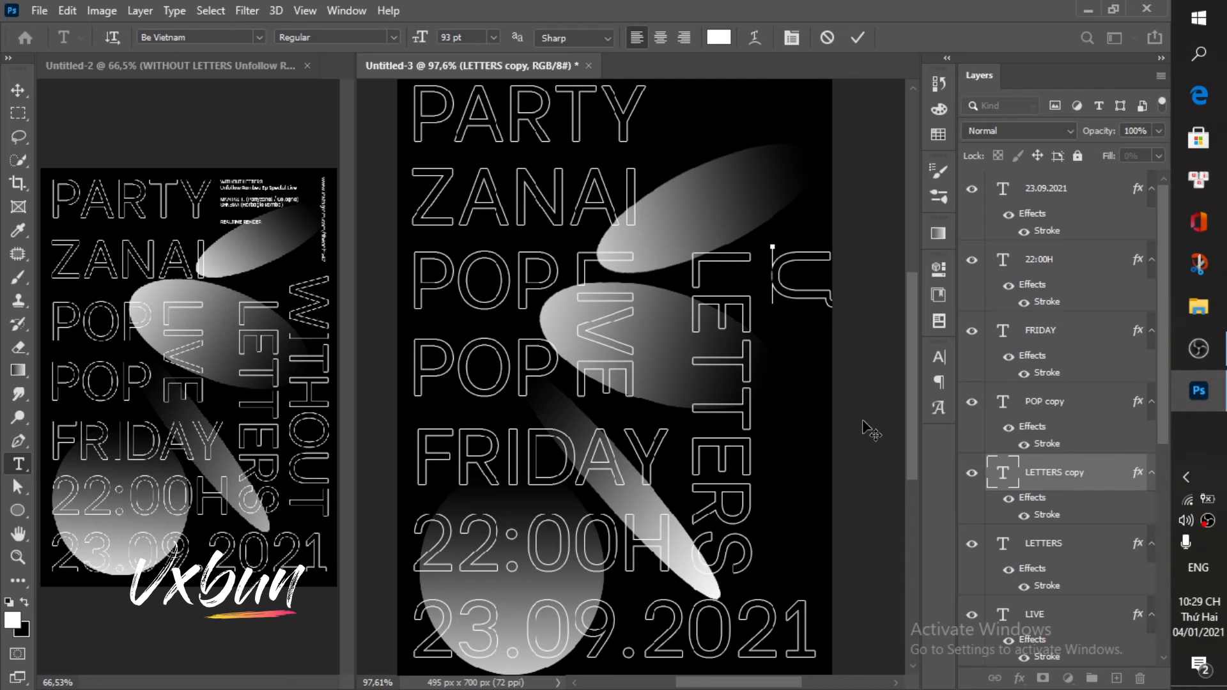
text(ITHOUT)
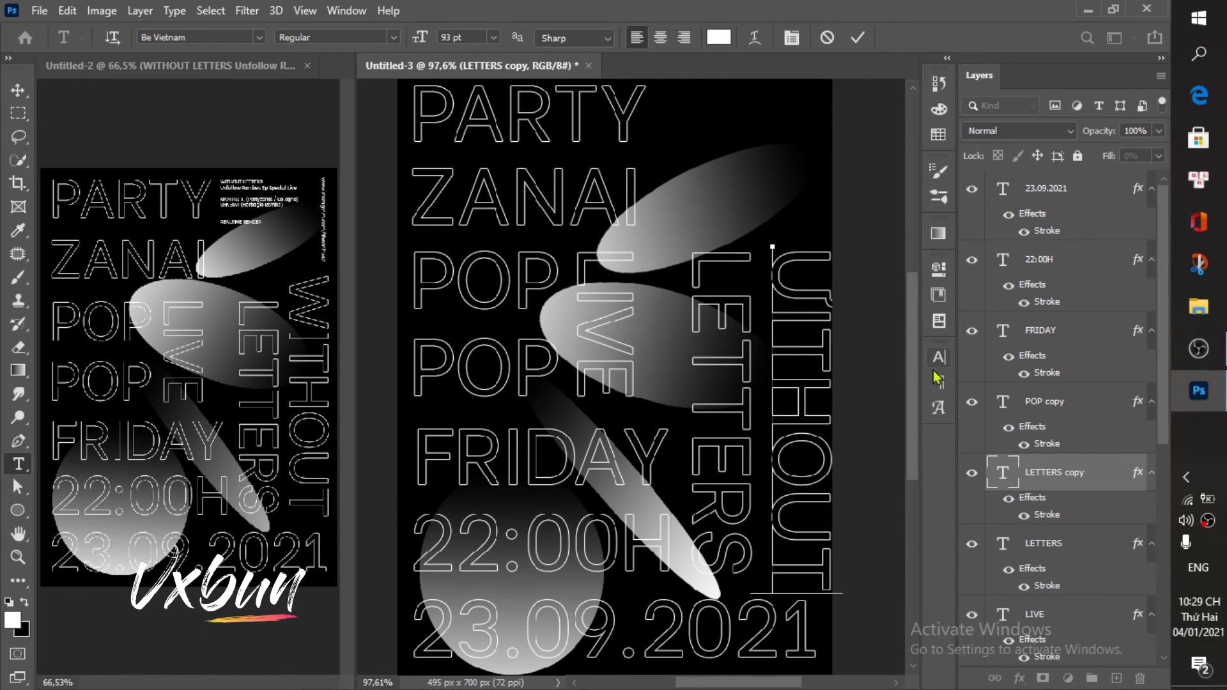
key(ctrl+Return)
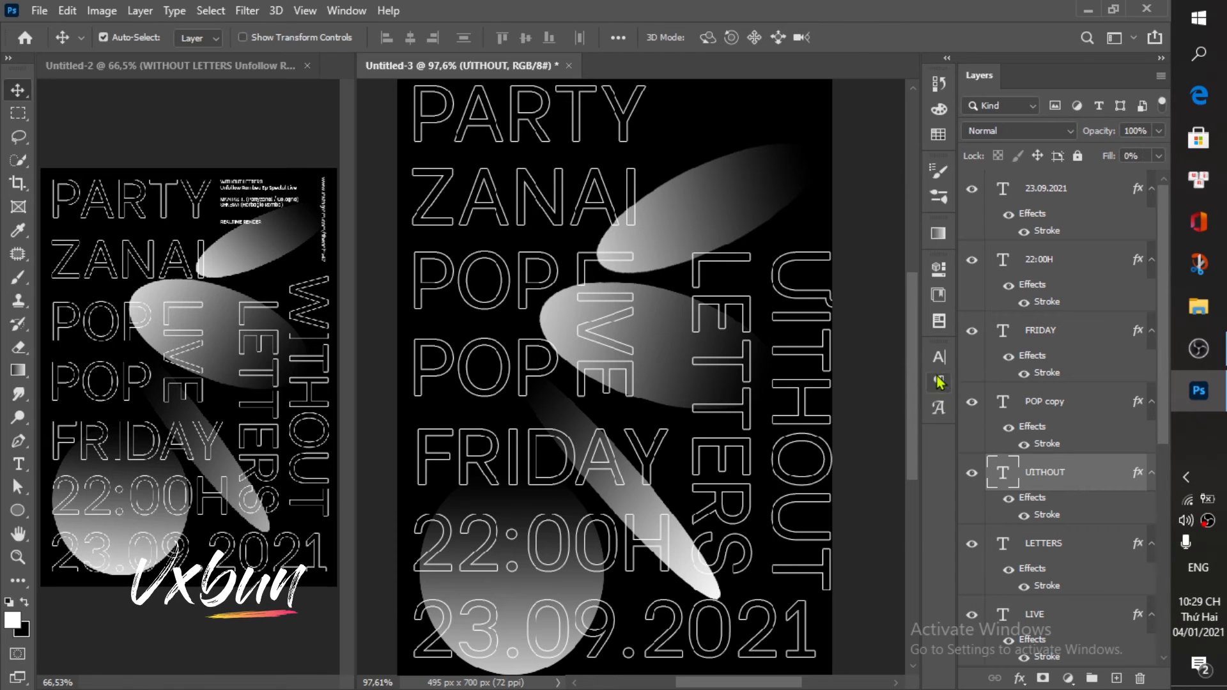
Step: Set the font size of the rightmost vertical text to 89 pt
click(938, 356)
click(765, 404)
scroll(774, 400, down, 2)
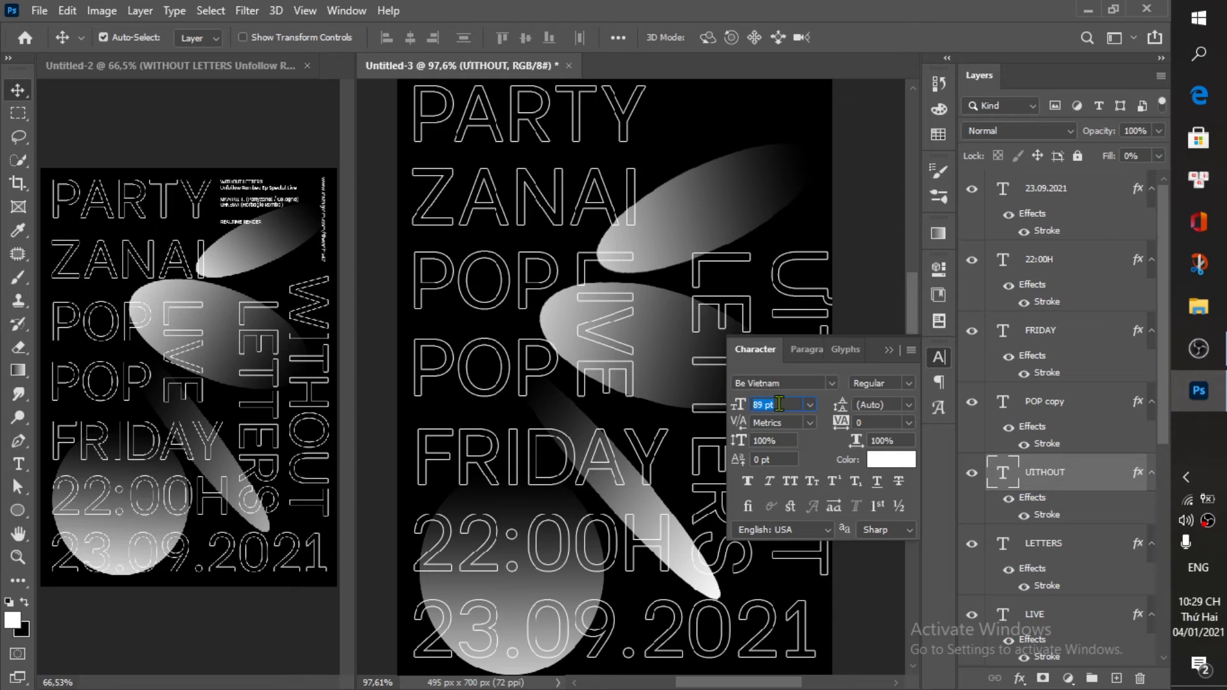
Step: Replace the leading "U" of the rightmost vertical text with "W" so that it reads "WITHOUT"
double_click(805, 300)
drag(807, 296, 804, 193)
text(W)
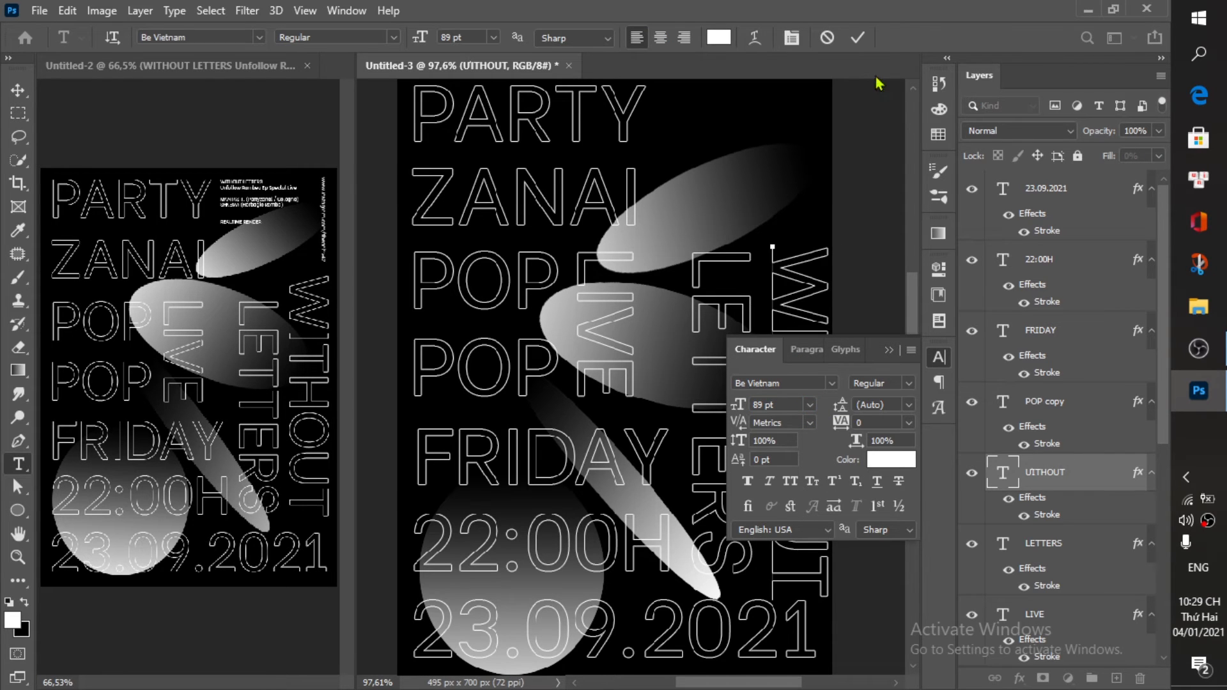
Step: Set the font size of the whole vertical "WITHOUT" text to 88 pt and close the character settings
key(ctrl+a)
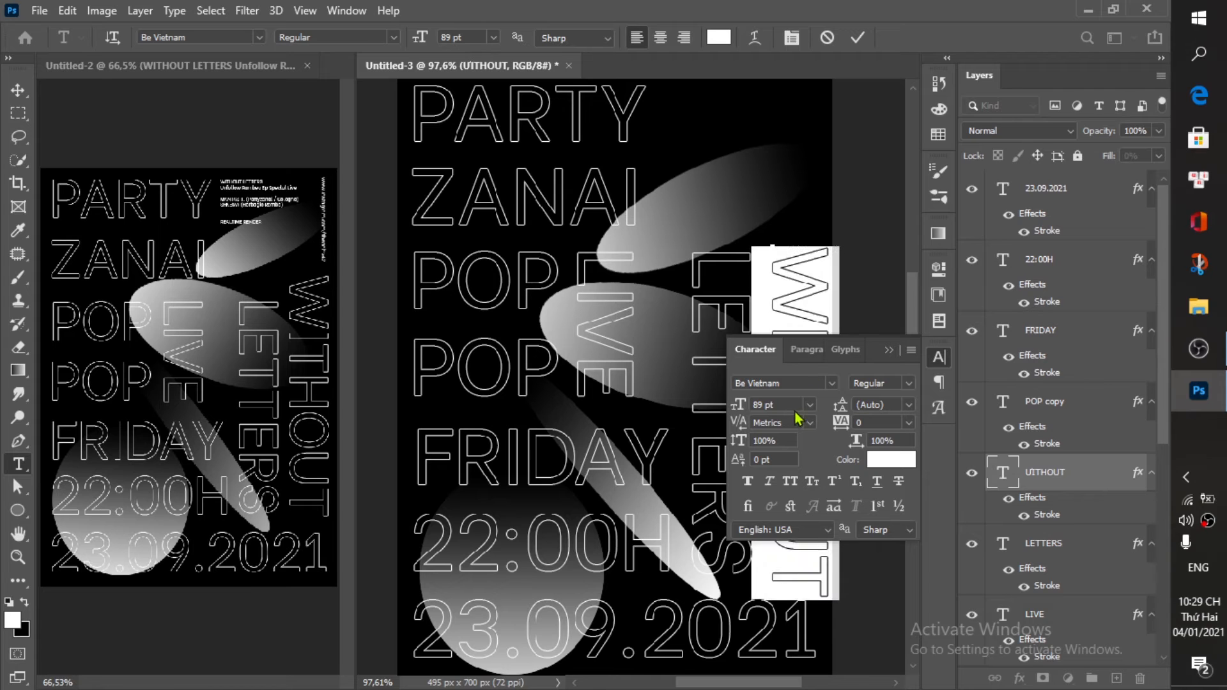
key(Down)
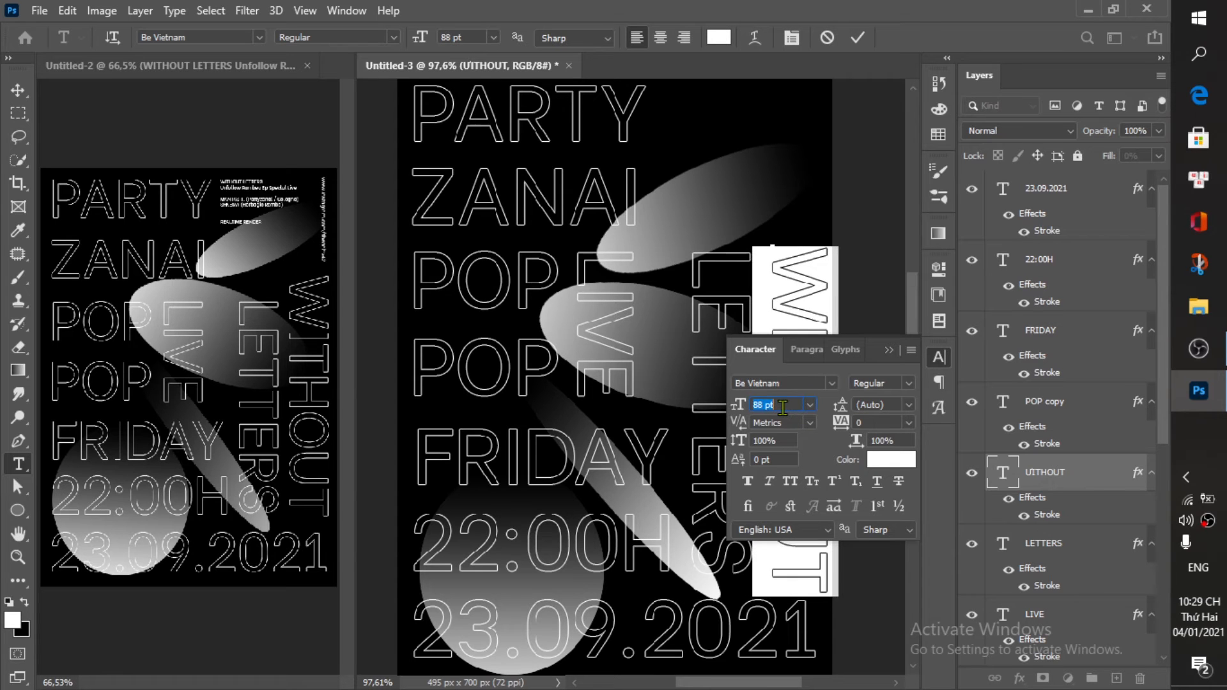
click(938, 356)
Step: Select the vertical "WITHOUT" and "LETTERS" texts together and nudge them slightly to the left
scroll(684, 464, down, 2)
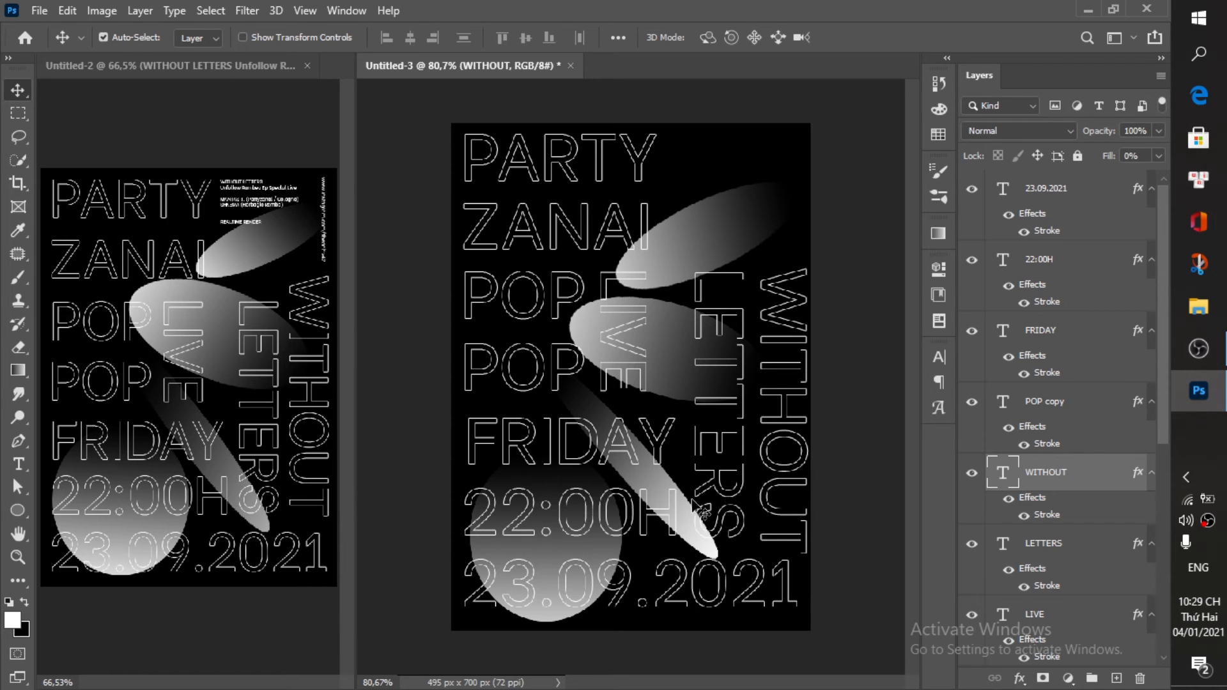
key(alt)
key(alt)
shift+click(732, 441)
key(Left)
key(Left)
key(Left)
key(Left)
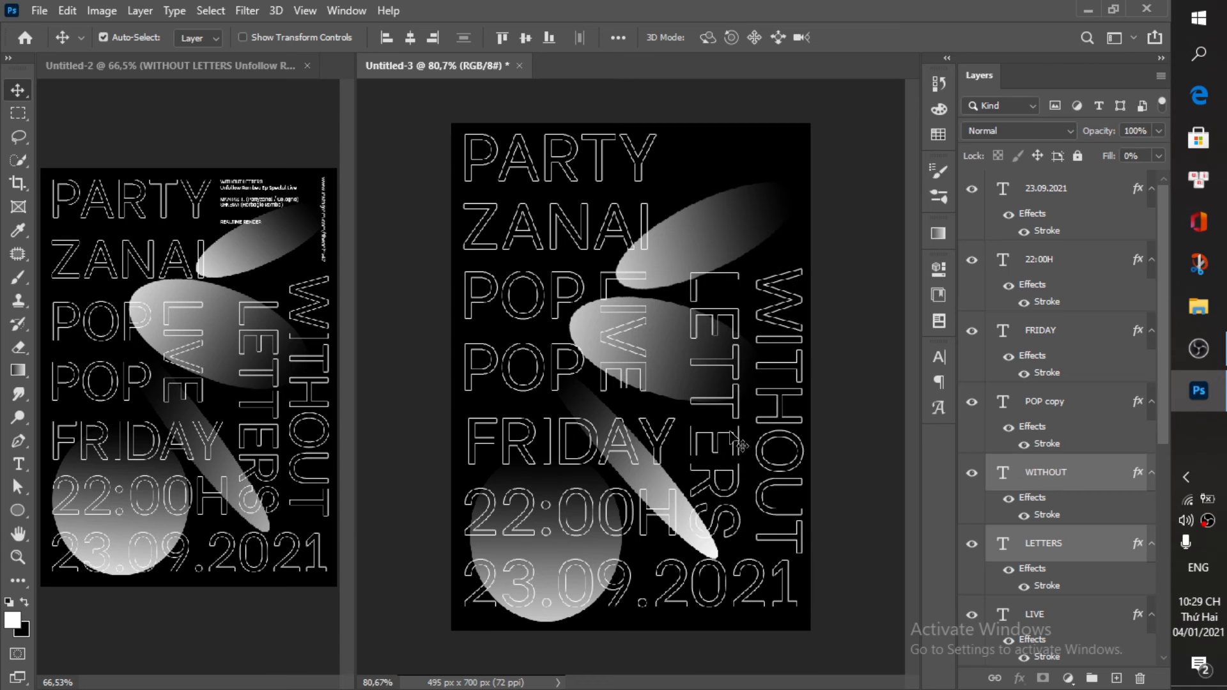
key(Left)
key(Left)
key(Left)
key(Left)
key(Left)
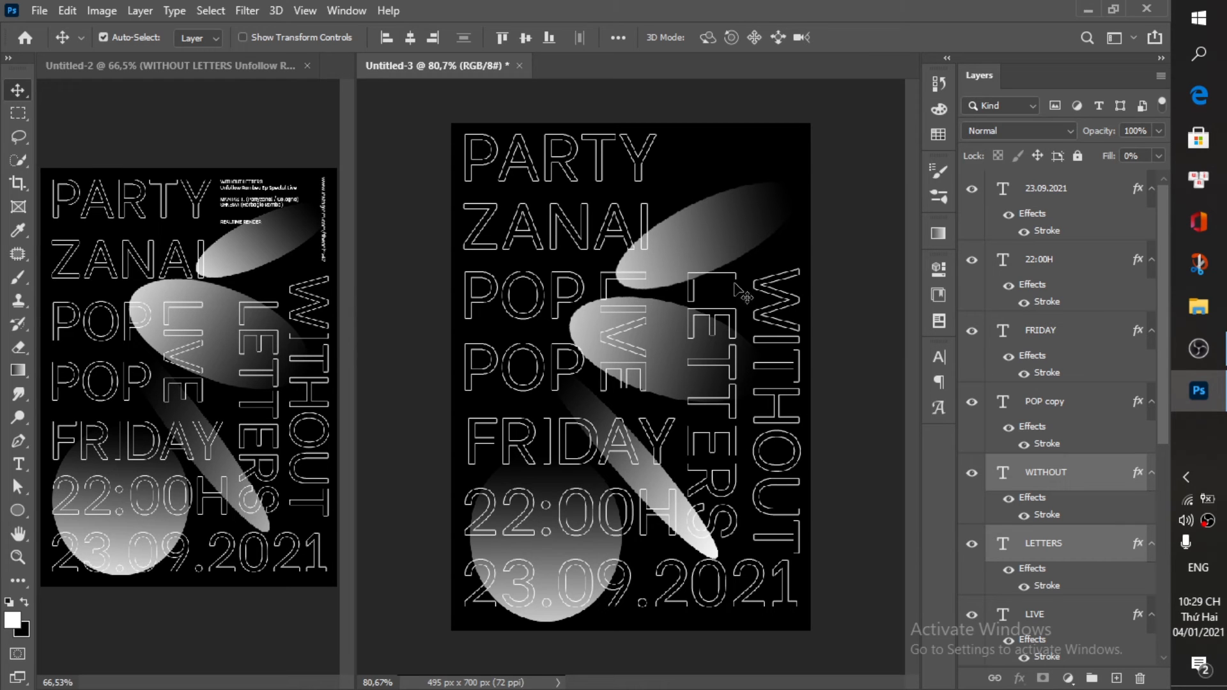
Step: Move the vertical "WITHOUT" text slightly upward
click(746, 203)
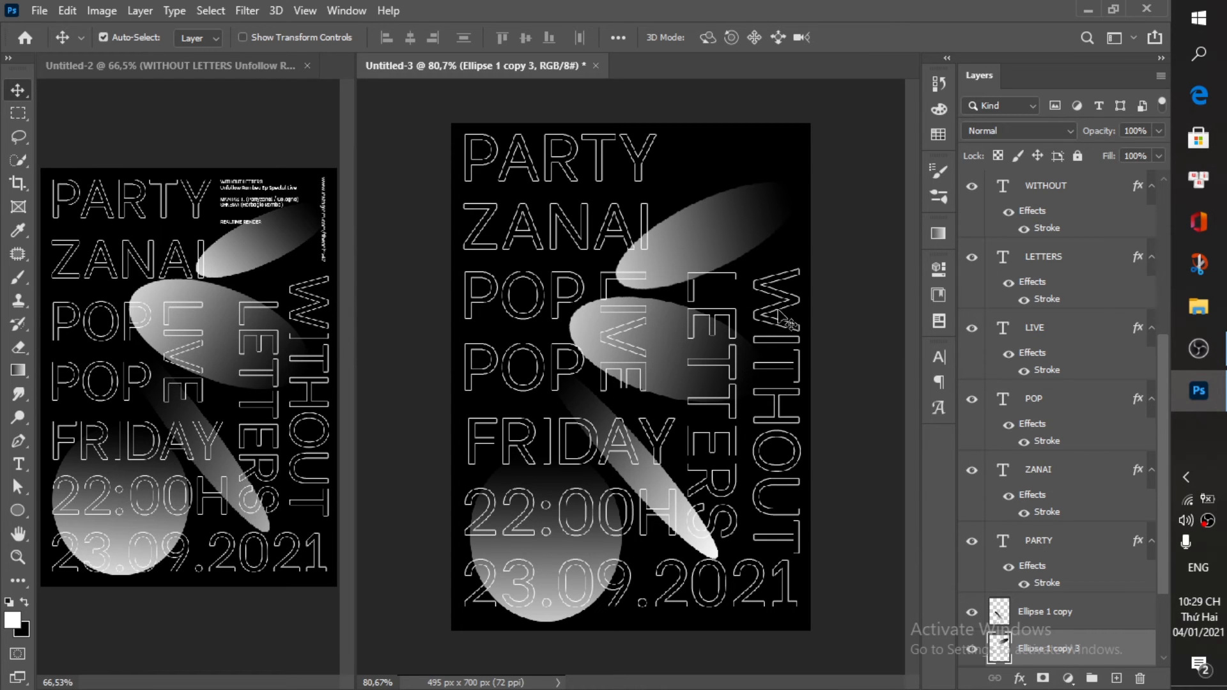
mouse_move(783, 321)
mouse_down()
mouse_move(780, 307)
mouse_move(798, 324)
mouse_up()
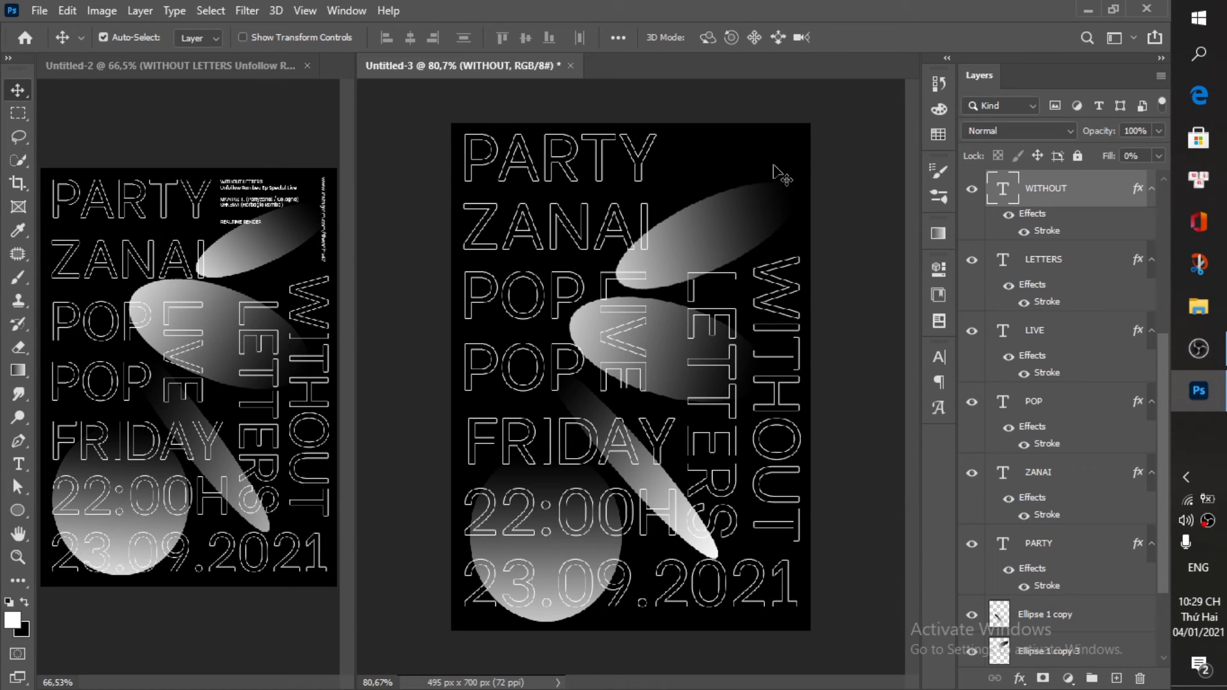
Step: Paste the copied event-details text as a new text layer and place it to the right of the "PARTY" line
click(749, 159)
key(t)
click(732, 146)
key(ctrl+v)
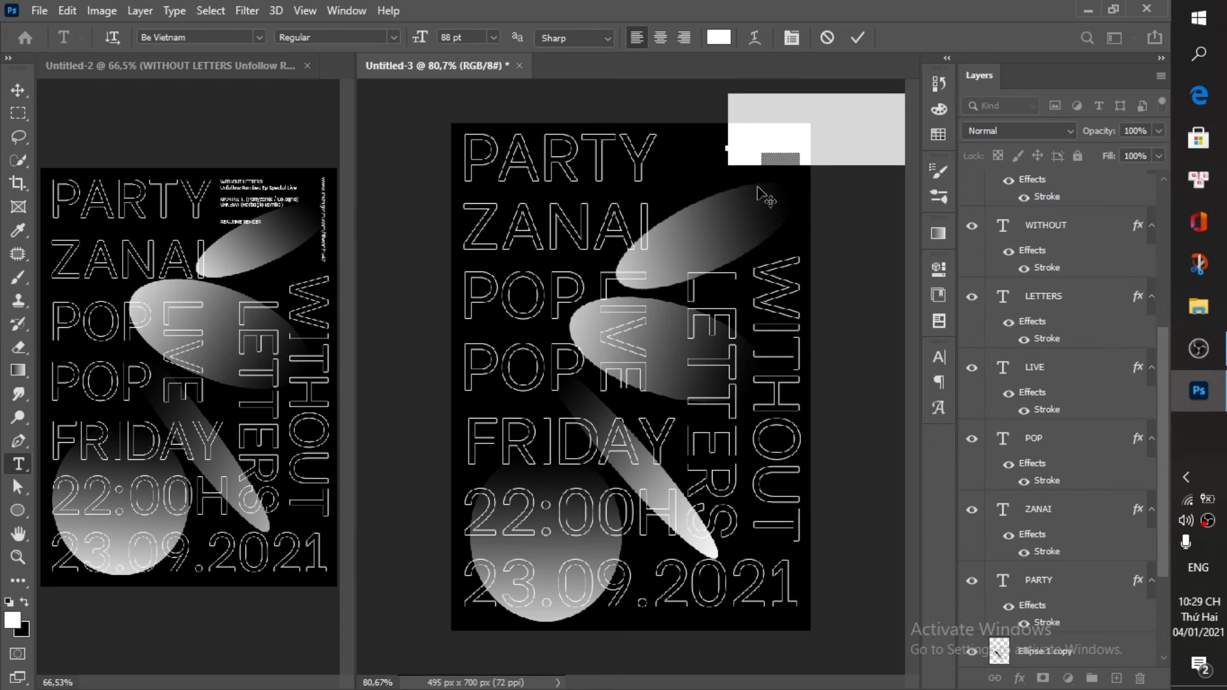
click(857, 37)
key(v)
drag(790, 167, 732, 155)
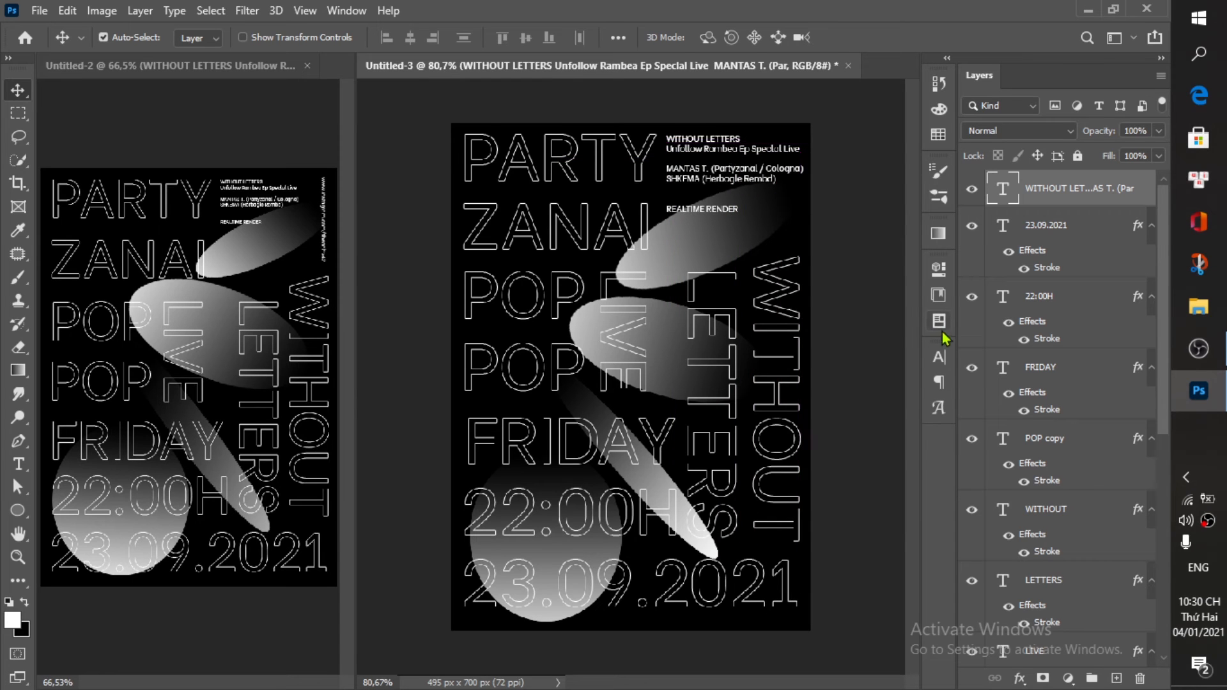
Step: Set the font size of the event-details text to 8 pt and close the character settings
click(939, 357)
text(7)
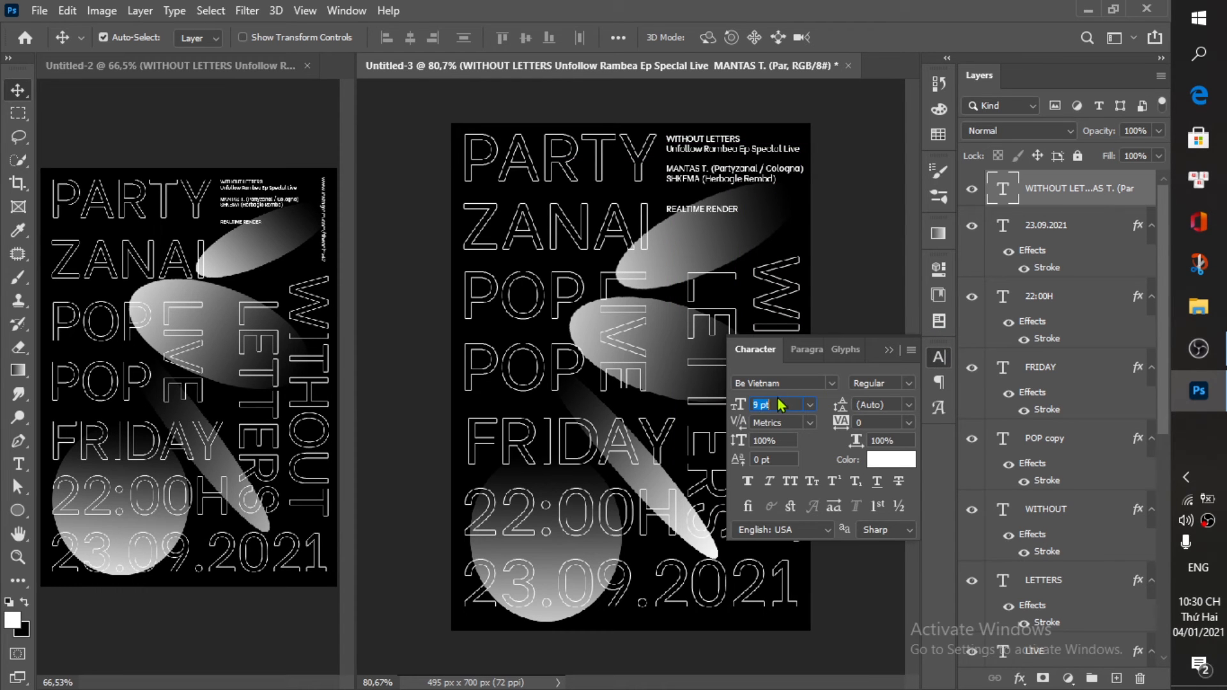
key(Return)
text(8)
key(Return)
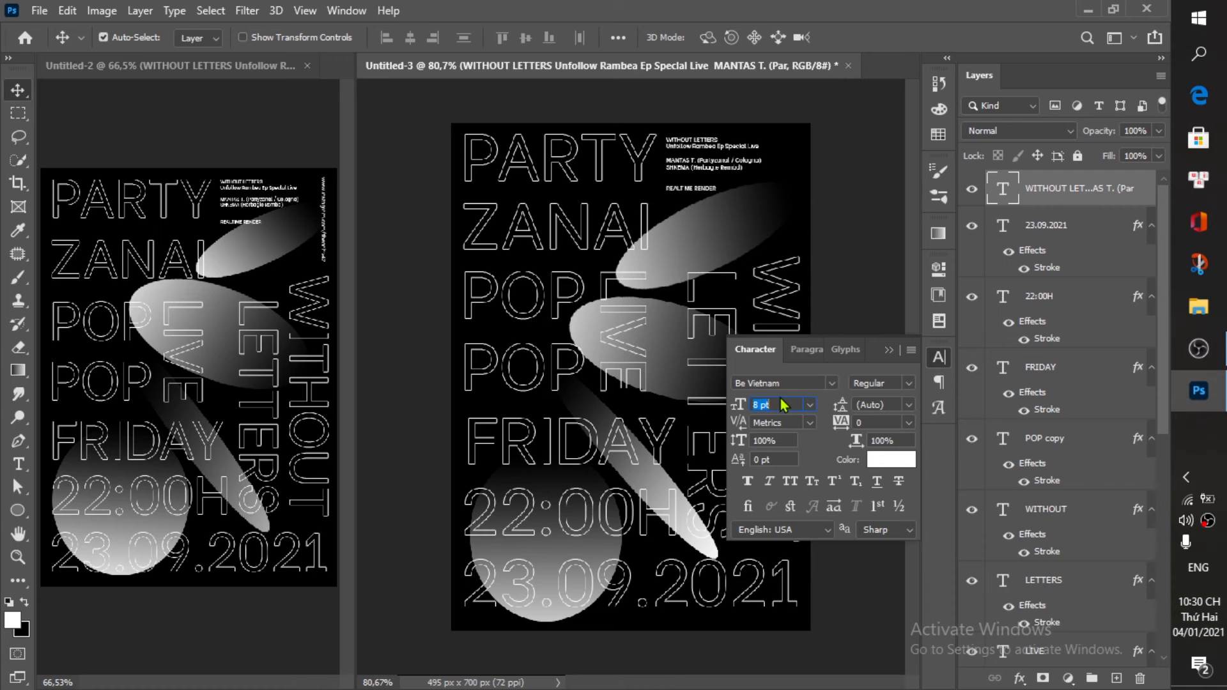
click(939, 357)
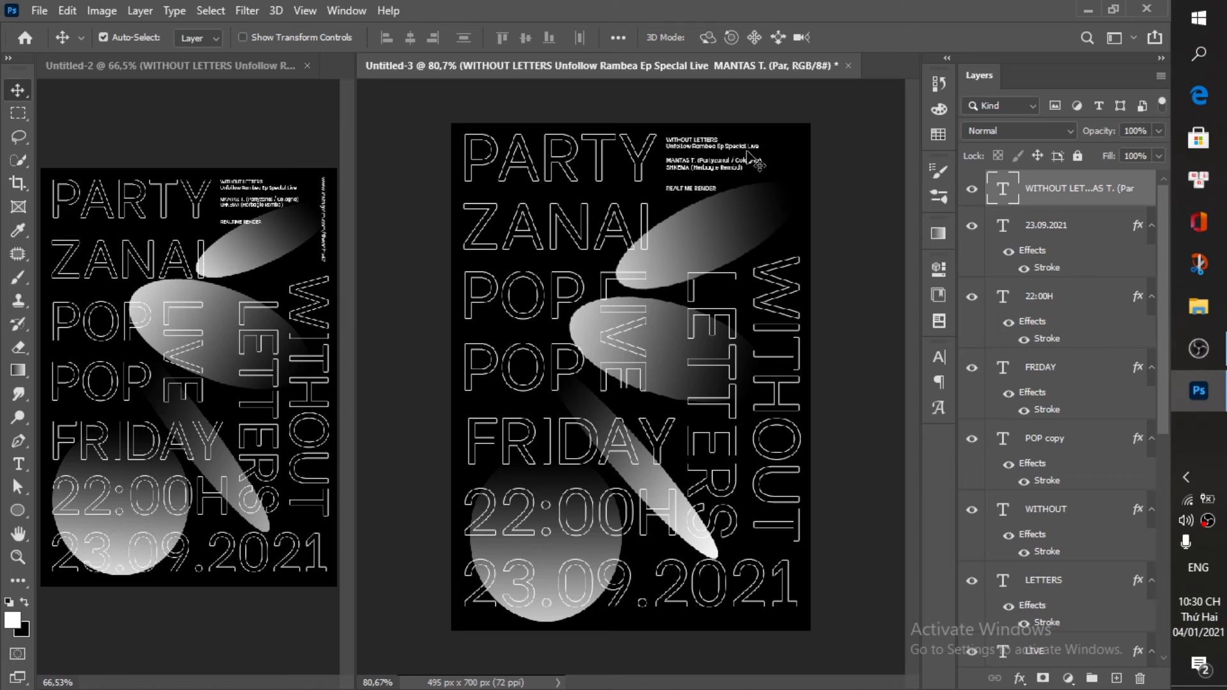
Step: Move the event-details text slightly up and left so its top lines up with the "PARTY" line
drag(711, 143, 706, 144)
key(Up)
key(Up)
key(Right)
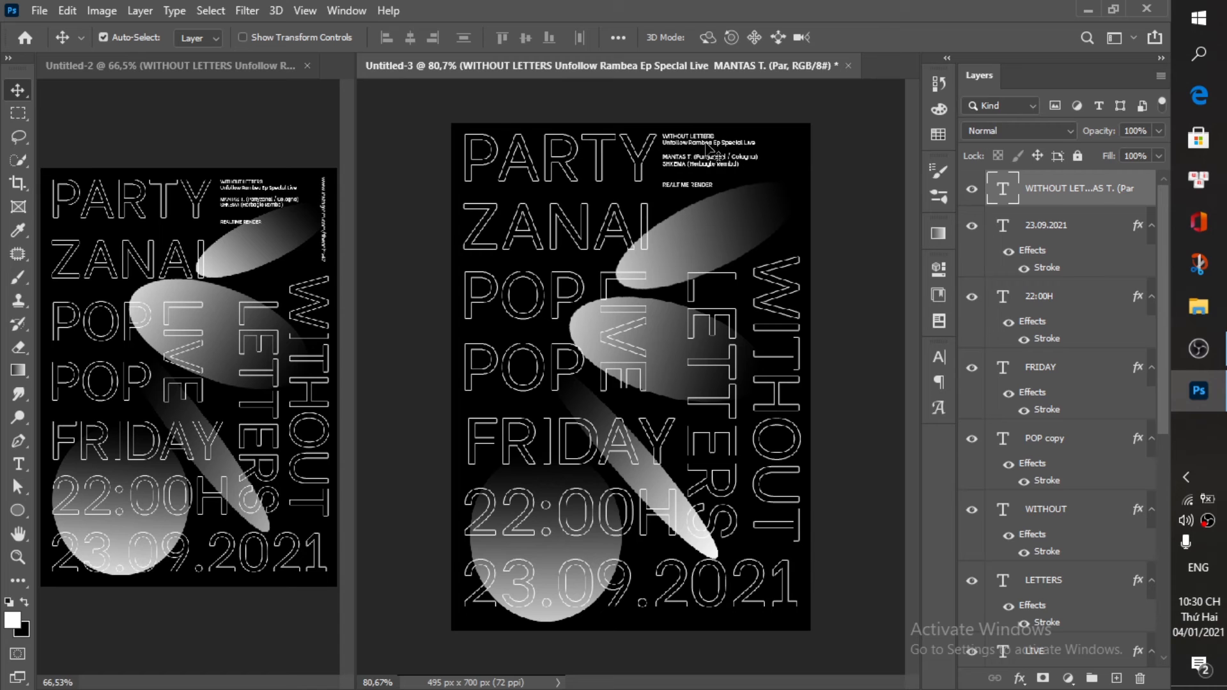
key(Right)
key(Right)
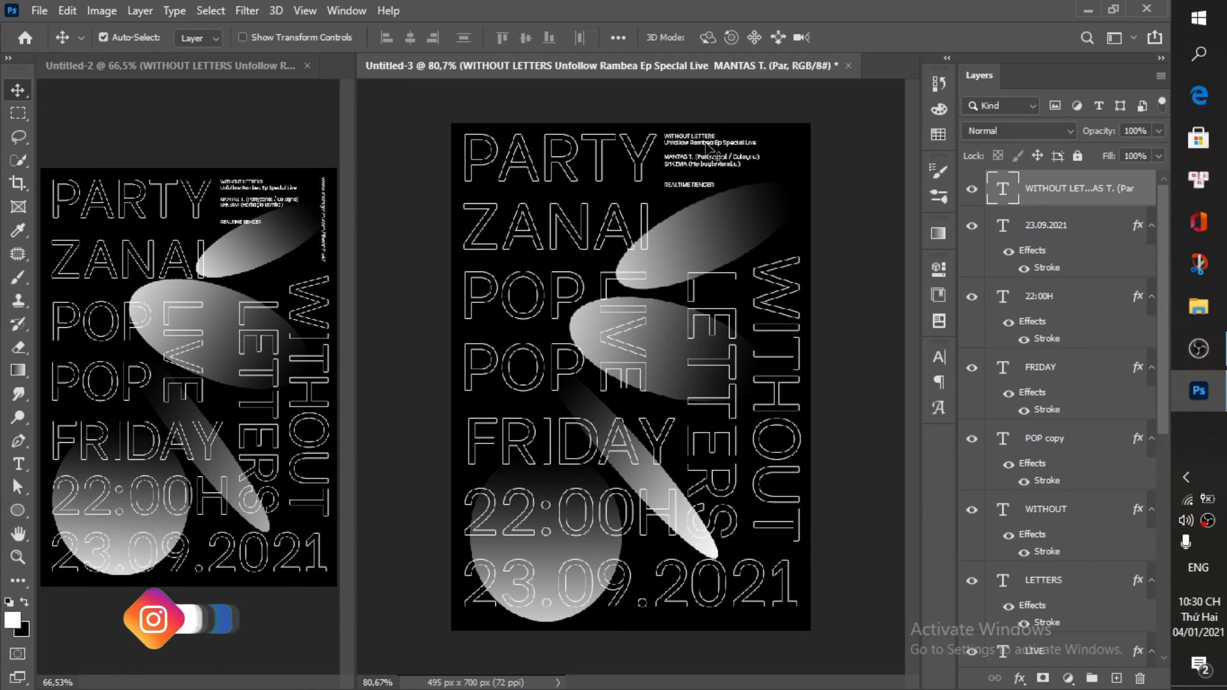
Step: Add a new 8 pt text over the upper ellipse containing the designer's Instagram profile address
key(t)
click(696, 225)
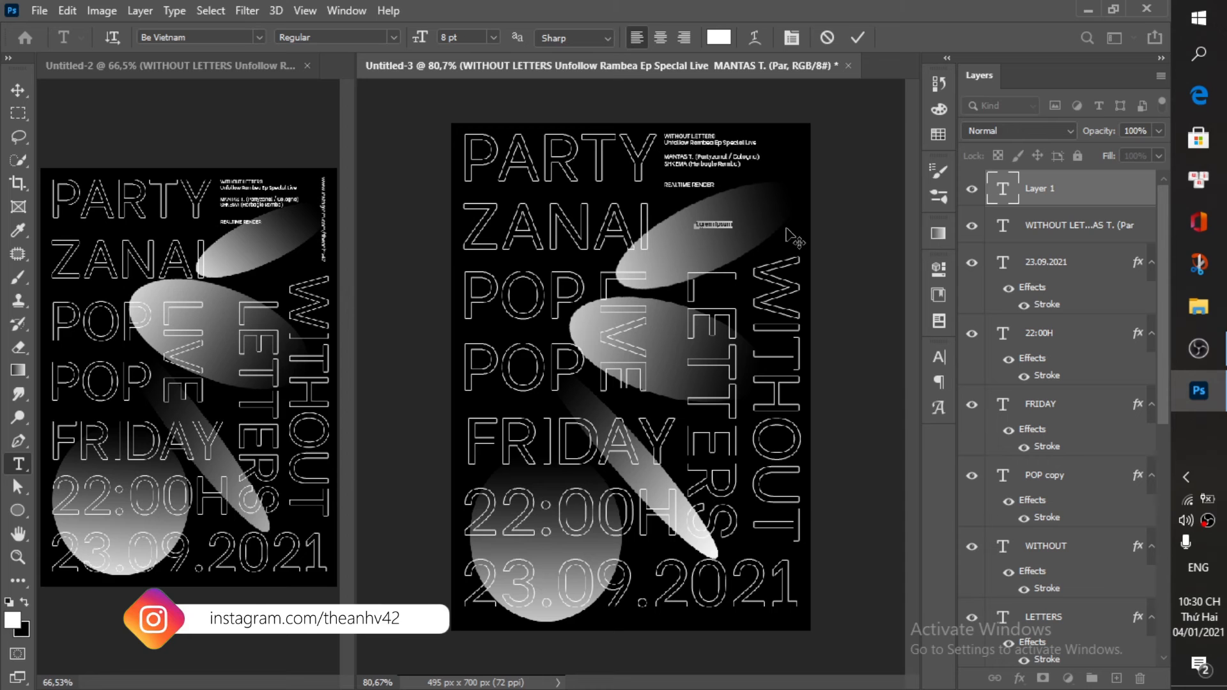
key(BackSpace)
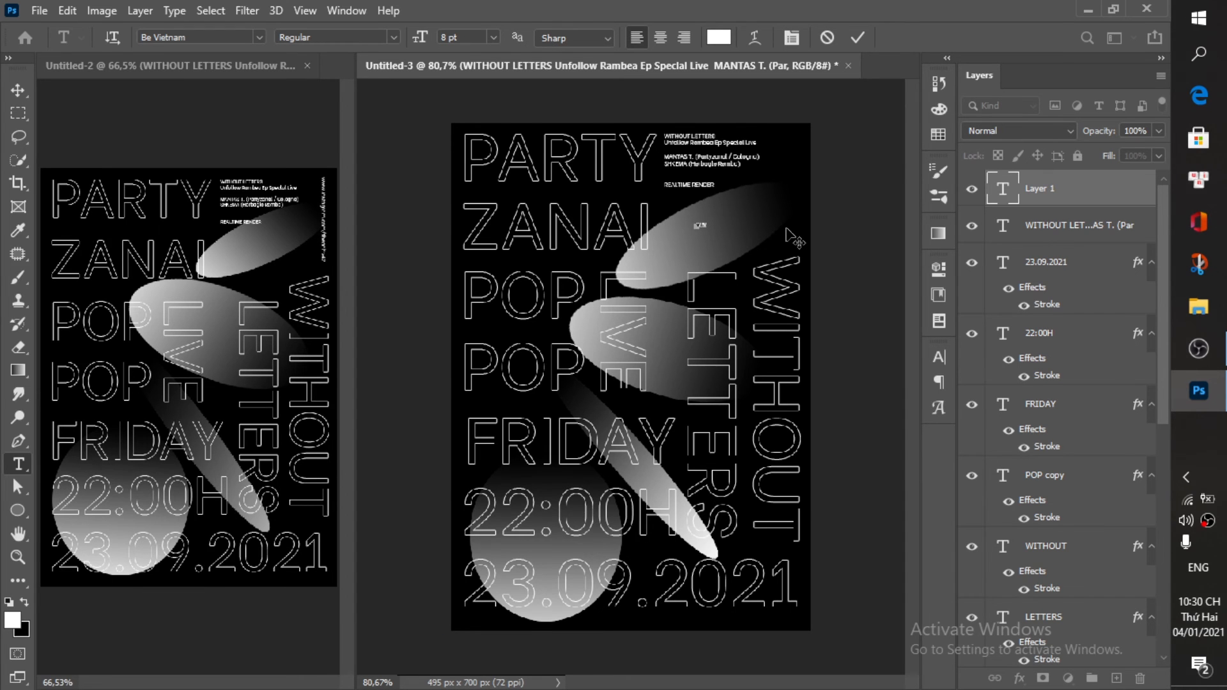
scroll(792, 239, up, 5)
text(www)
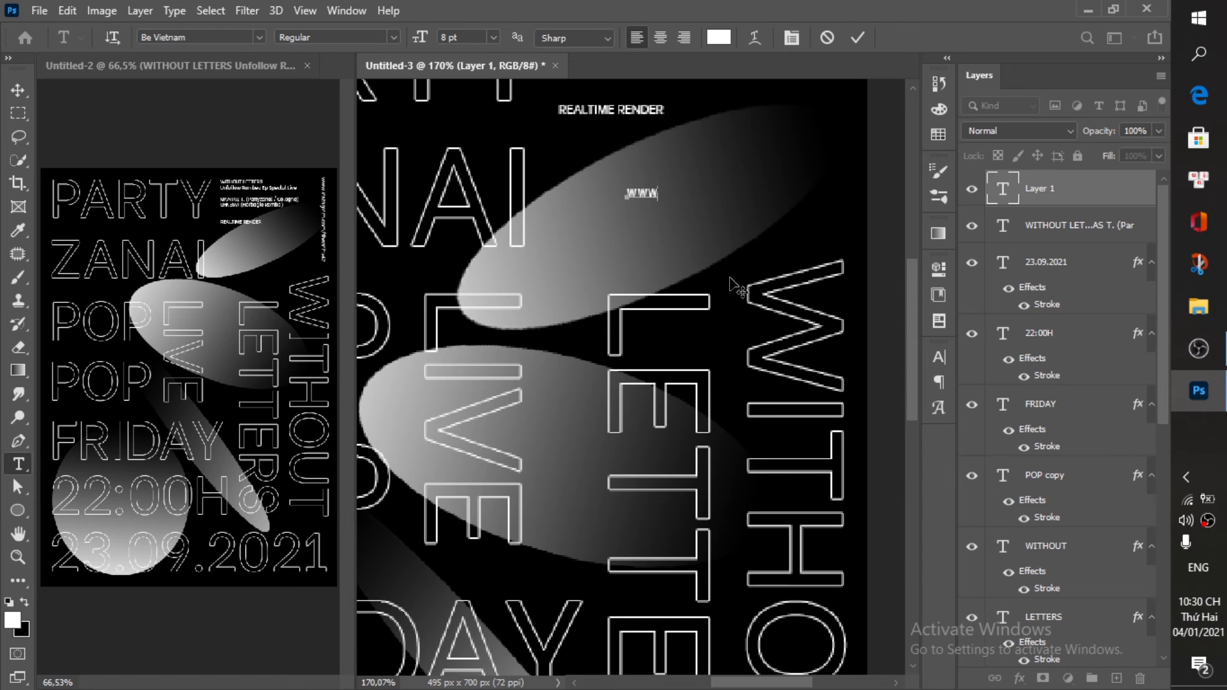
text(.ins)
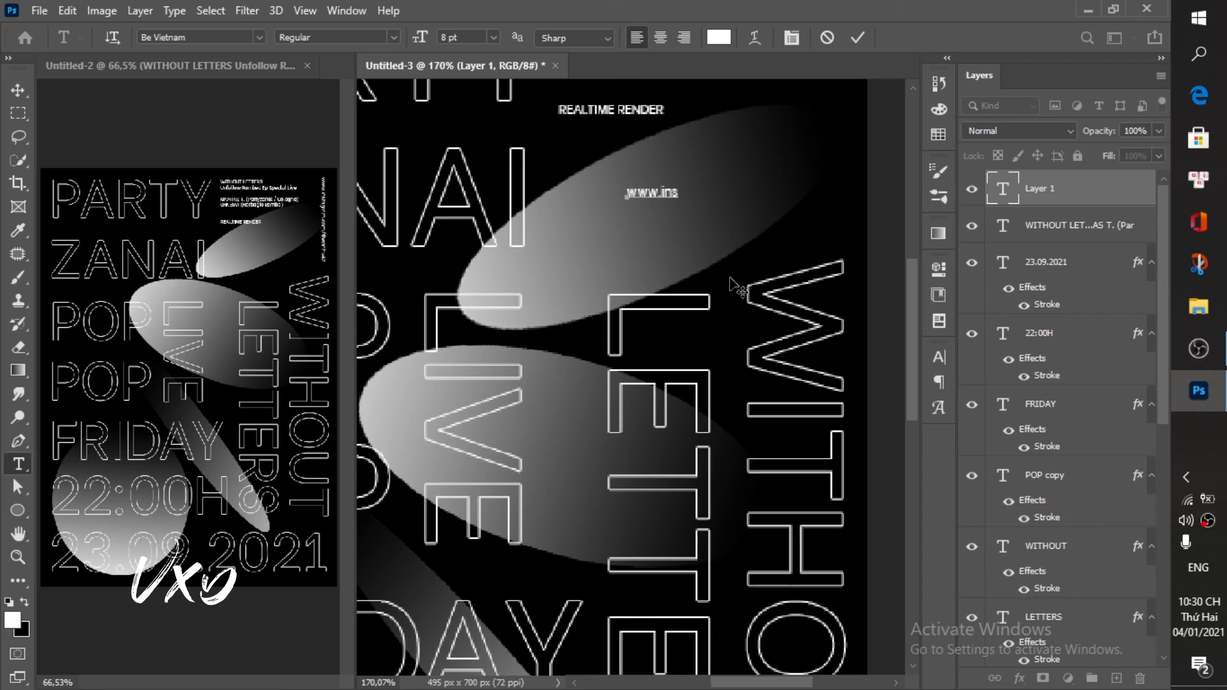
text(tagram.com/thea)
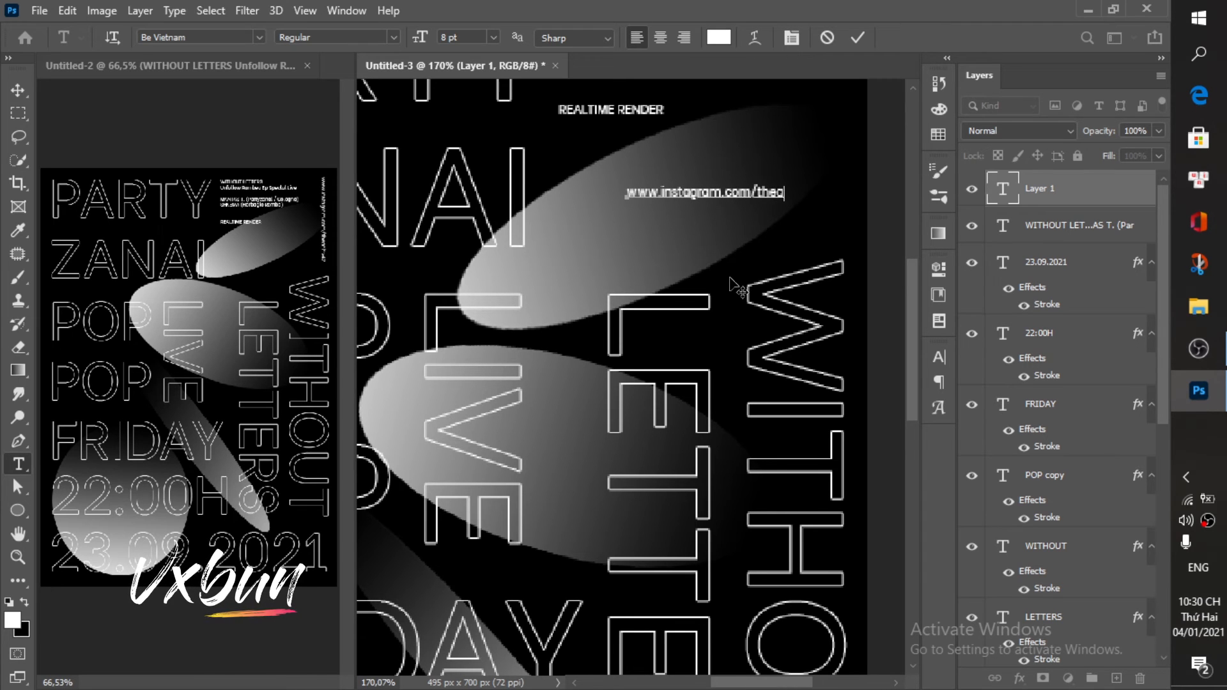
text(nhv42)
Step: Rotate the Instagram address text 90° clockwise and place it in the poster's upper-right corner, above "WITHOUT"
drag(840, 214, 677, 407)
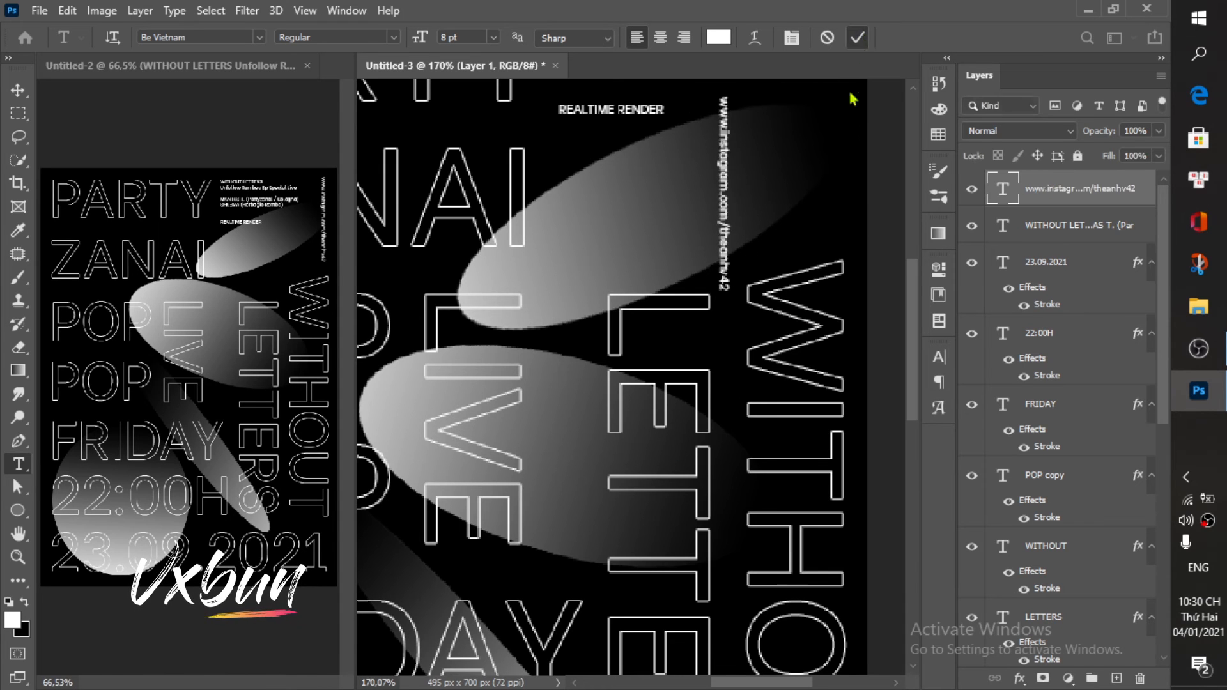
click(857, 37)
key(ctrl+0)
key(v)
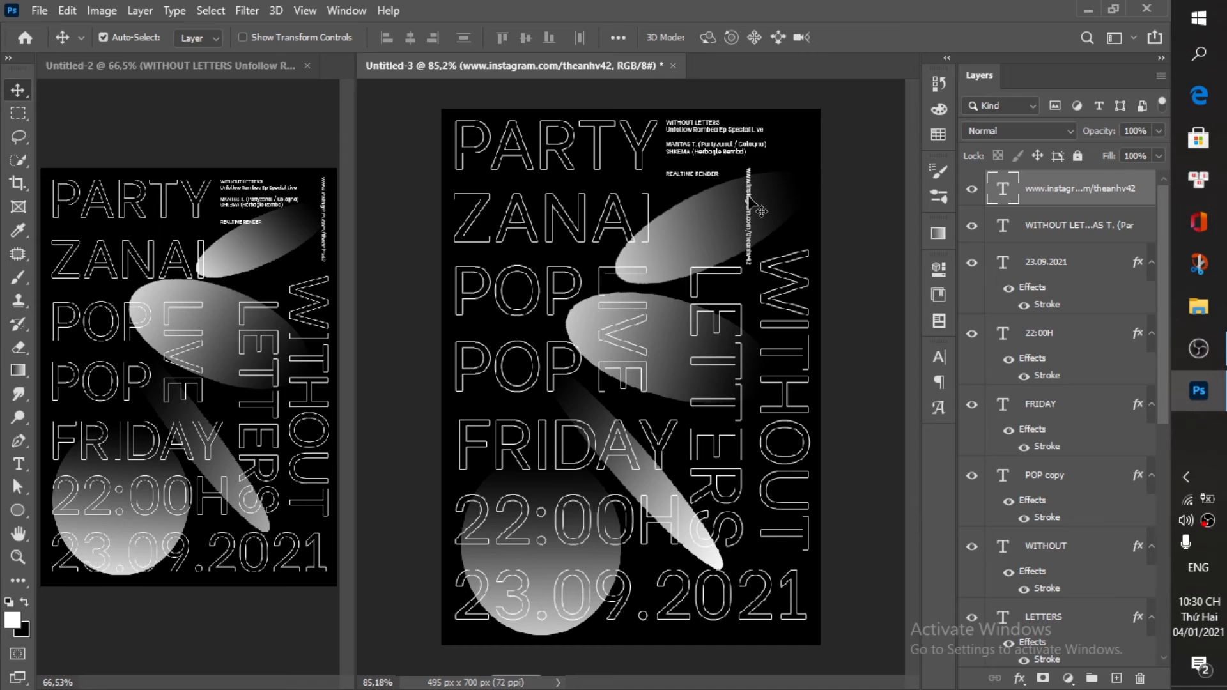
drag(748, 227, 807, 179)
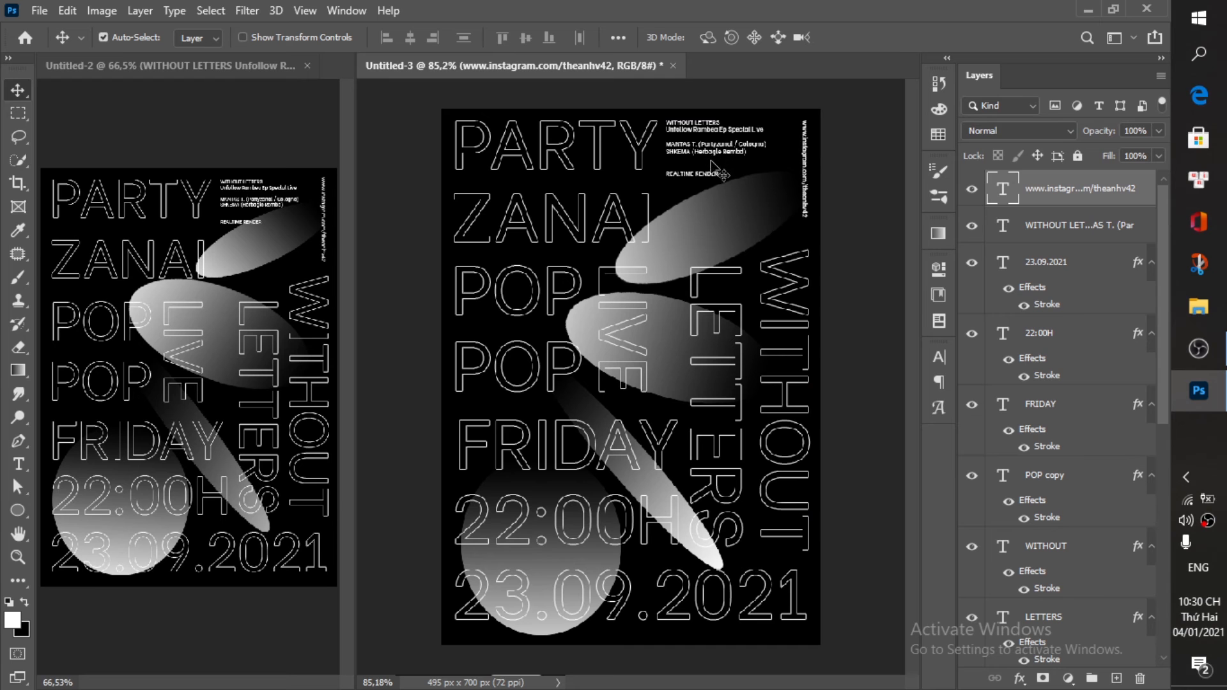
scroll(718, 198, down, 2)
scroll(744, 294, up, 1)
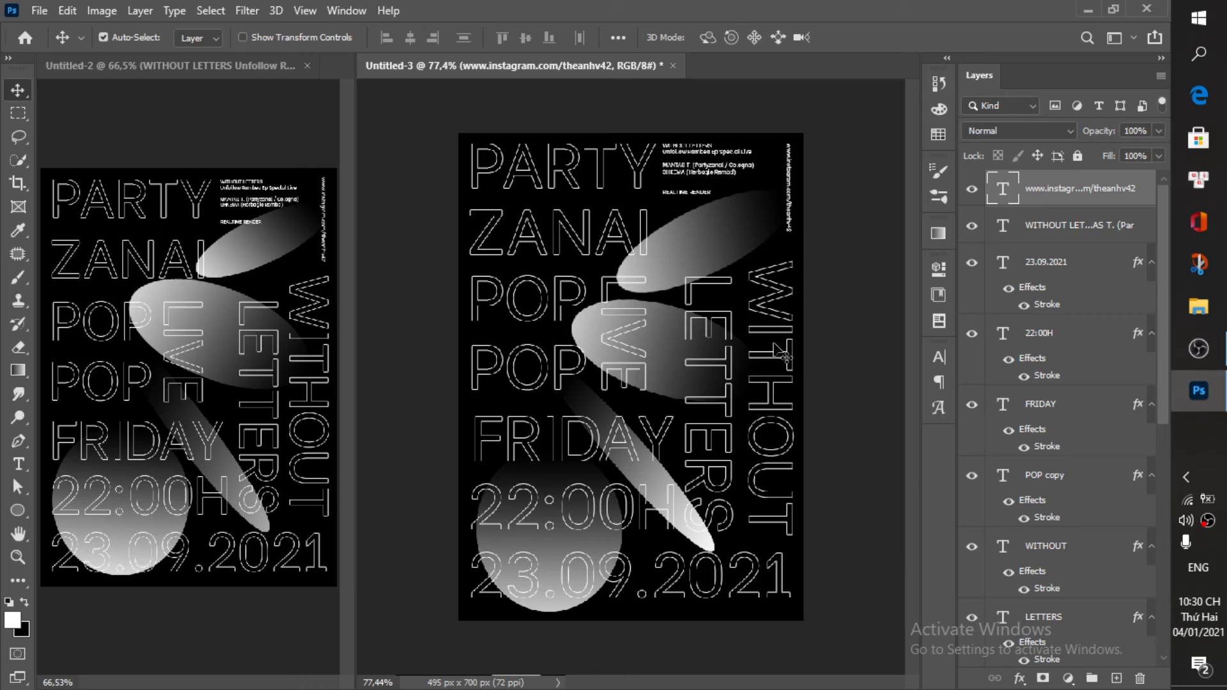
scroll(810, 387, up, 1)
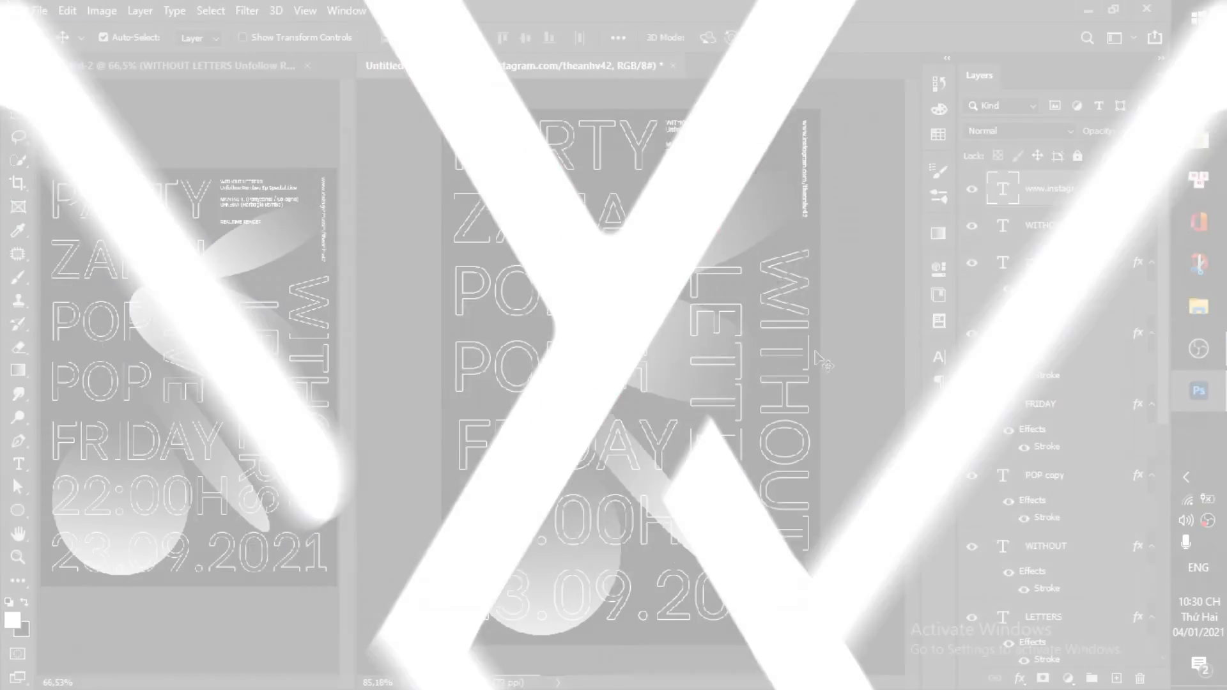